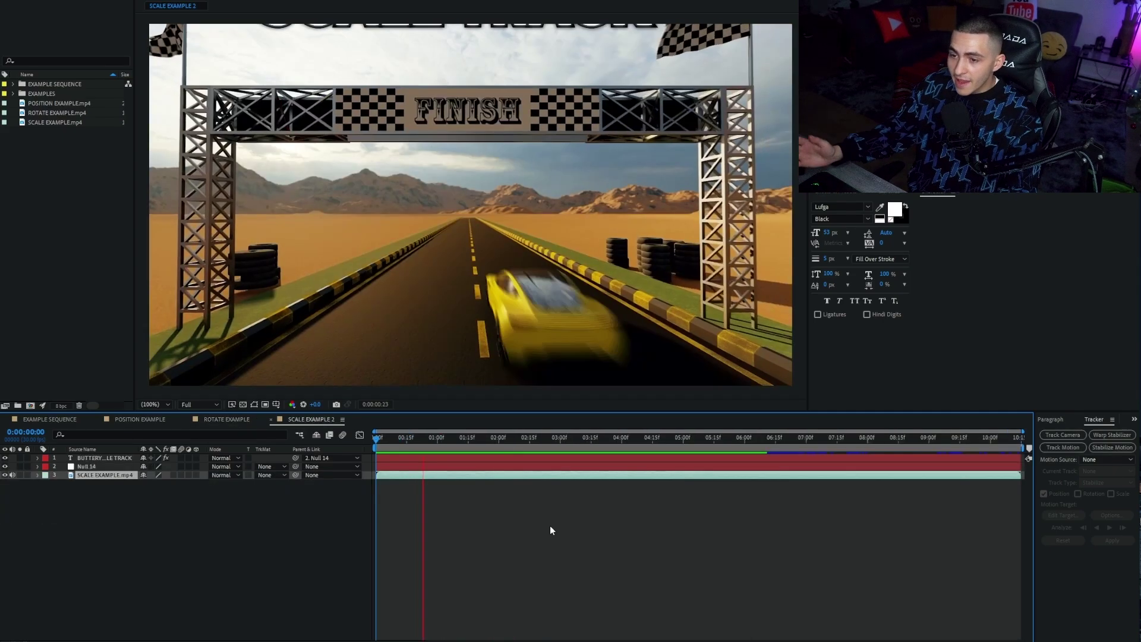
Step: Switch to the SCALE EXAMPLE 2 composition tab to preview that finished example
{"action": "left_click", "coordinate": [305, 419]}
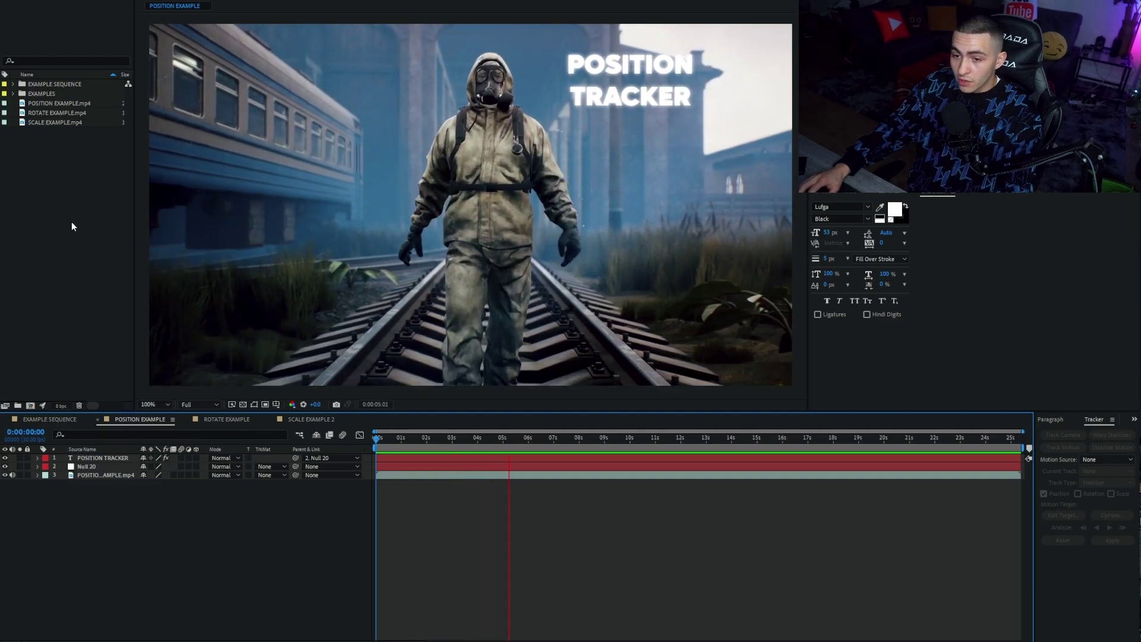
Step: Create the POSITION EXAMPLE 2 composition from the POSITION EXAMPLE.mp4 footage
{"action": "left_click", "coordinate": [21, 104]}
{"action": "left_click_drag", "start_coordinate": [21, 104], "coordinate": [30, 407]}
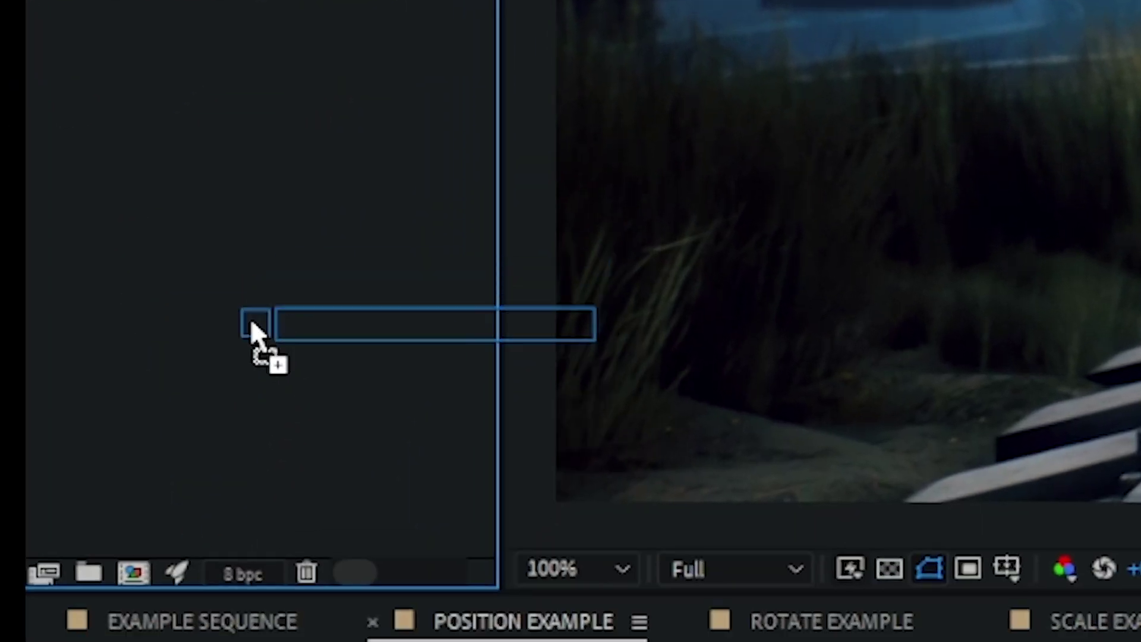
{"action": "left_click_drag", "start_coordinate": [118, 425], "coordinate": [117, 428]}
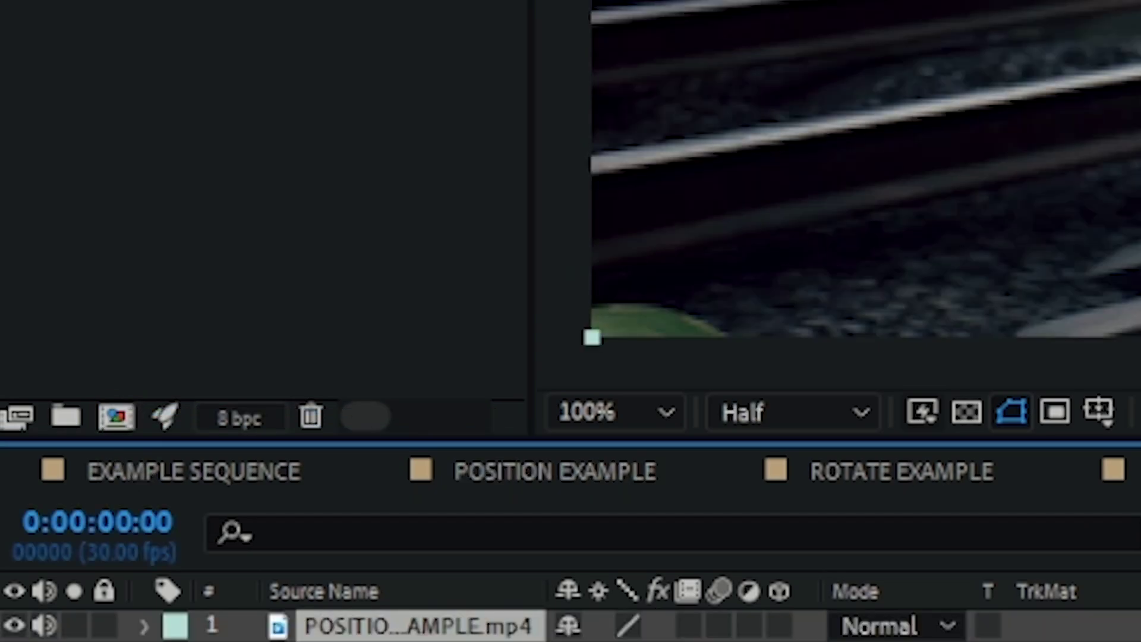
Step: Add a Null 21 null object layer above the footage and bring up the Tracker panel
{"action": "right_click", "coordinate": [177, 488]}
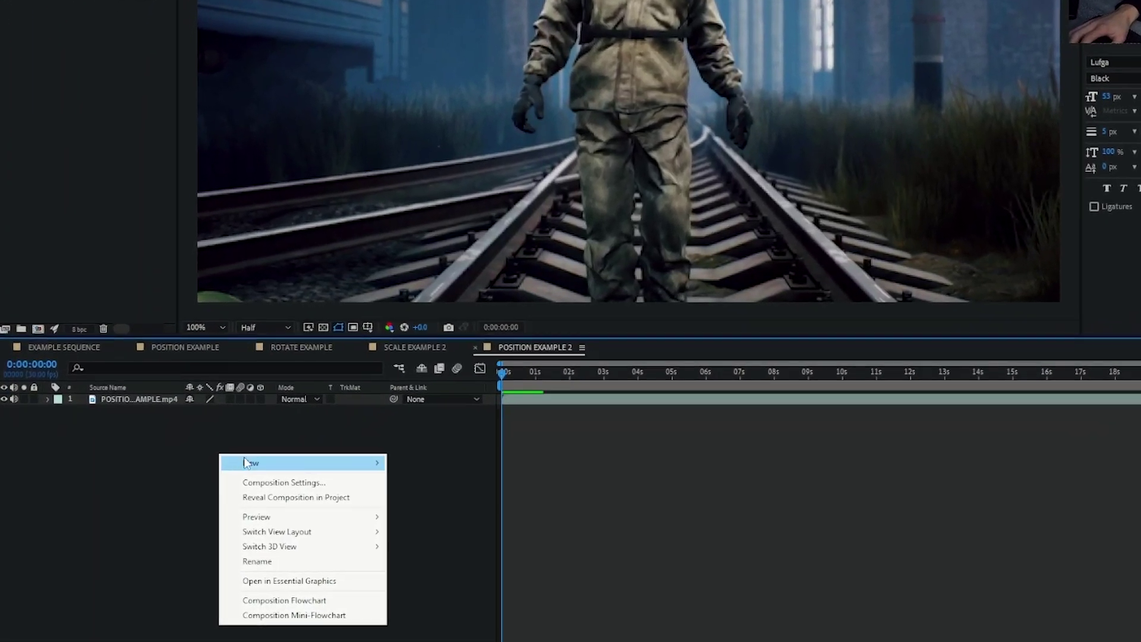
{"action": "mouse_move", "coordinate": [210, 497]}
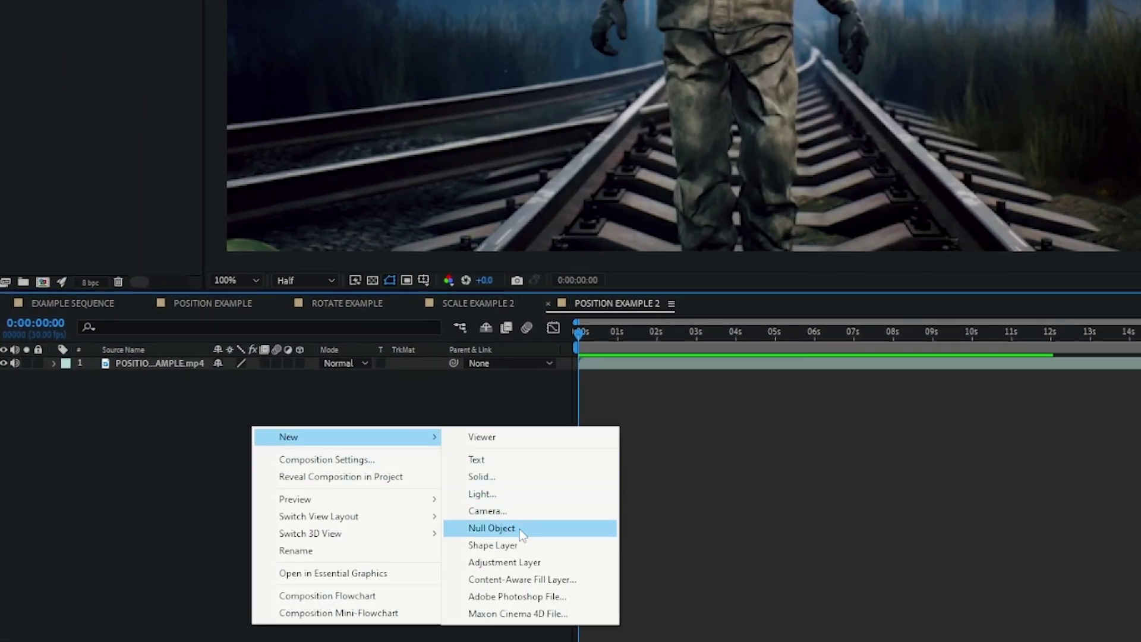
{"action": "left_click", "coordinate": [520, 529]}
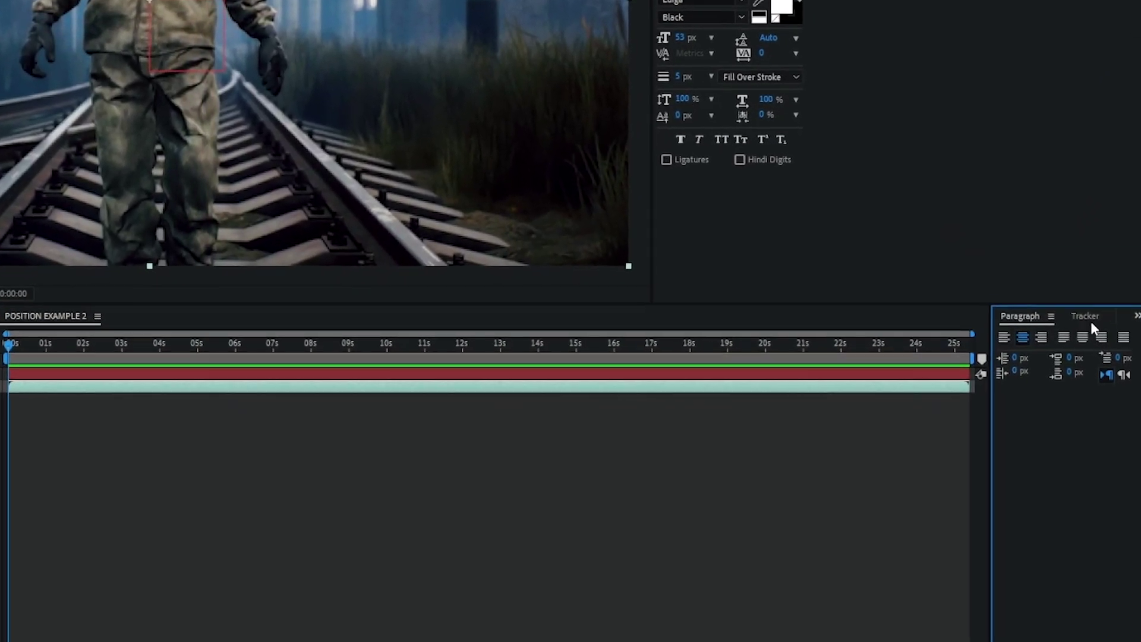
{"action": "left_click", "coordinate": [1087, 316]}
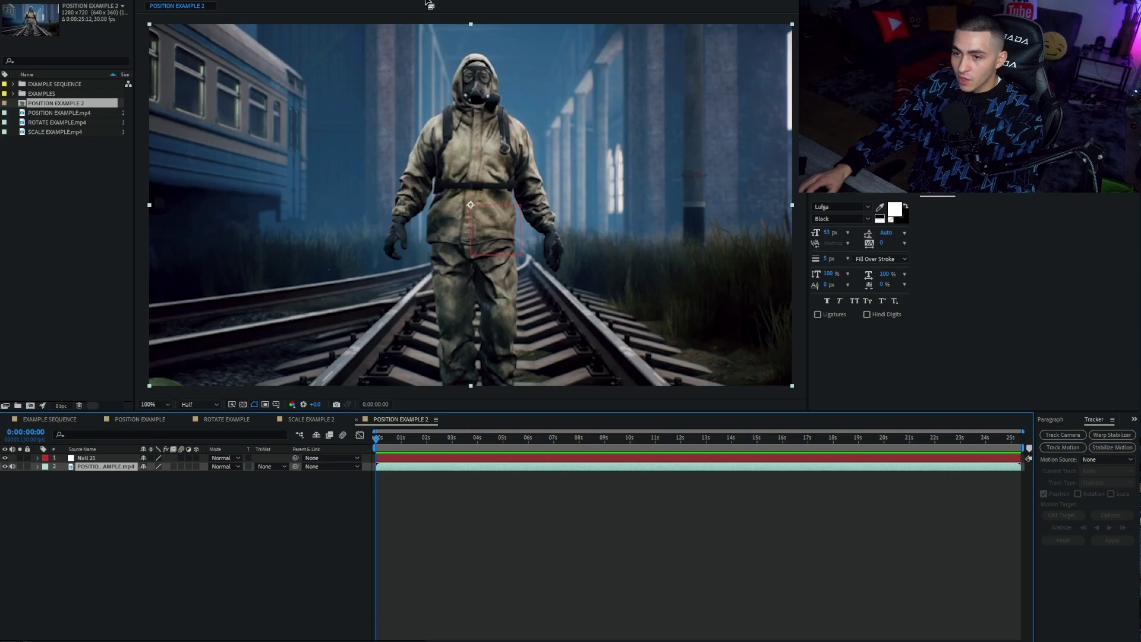
{"action": "left_click", "coordinate": [184, 1]}
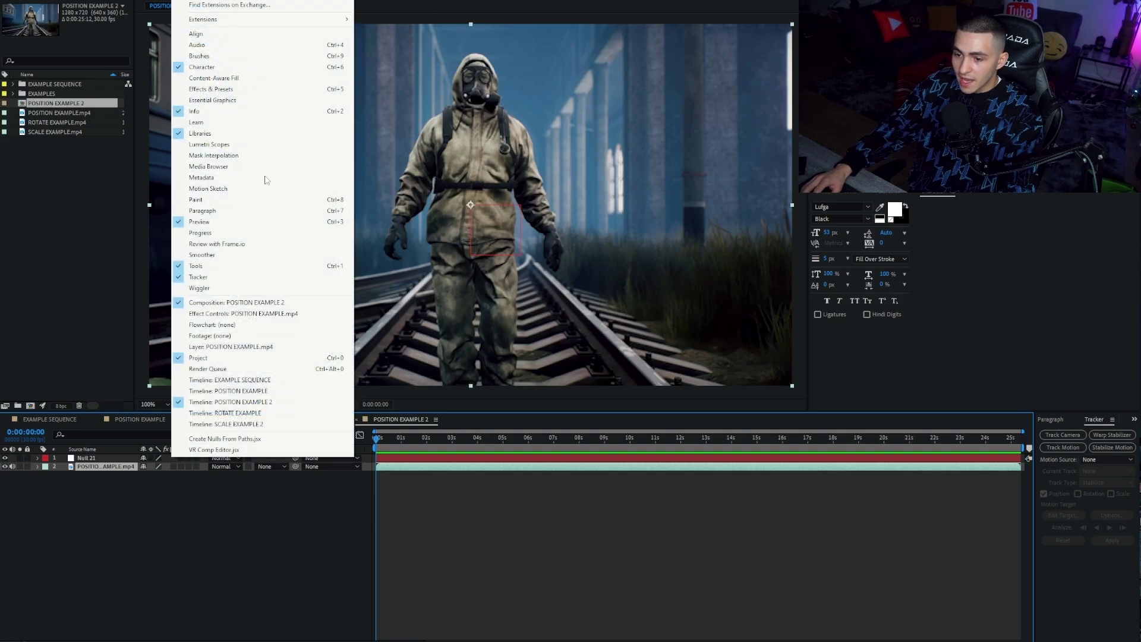
Step: Start Track Motion on the walker footage and place Track Point 1 on the gas mask
{"action": "left_click", "coordinate": [290, 278]}
{"action": "left_click", "coordinate": [1063, 450]}
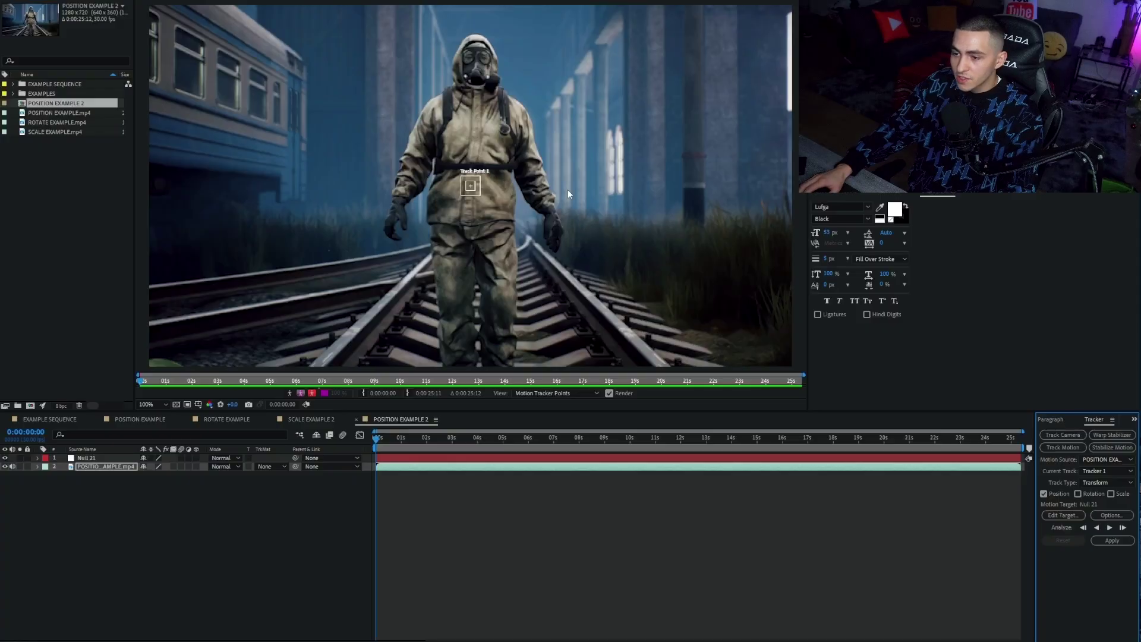
{"action": "left_click", "coordinate": [474, 186]}
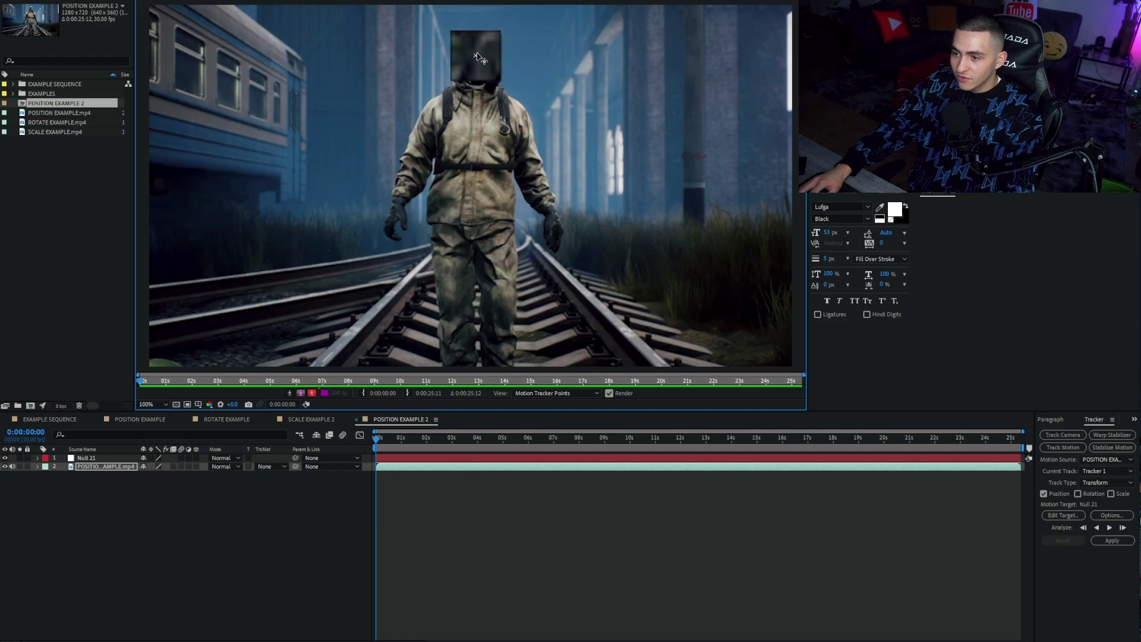
{"action": "left_click_drag", "start_coordinate": [479, 58], "coordinate": [479, 59]}
{"action": "scroll", "coordinate": [497, 102], "scroll_direction": "up", "scroll_amount": 4}
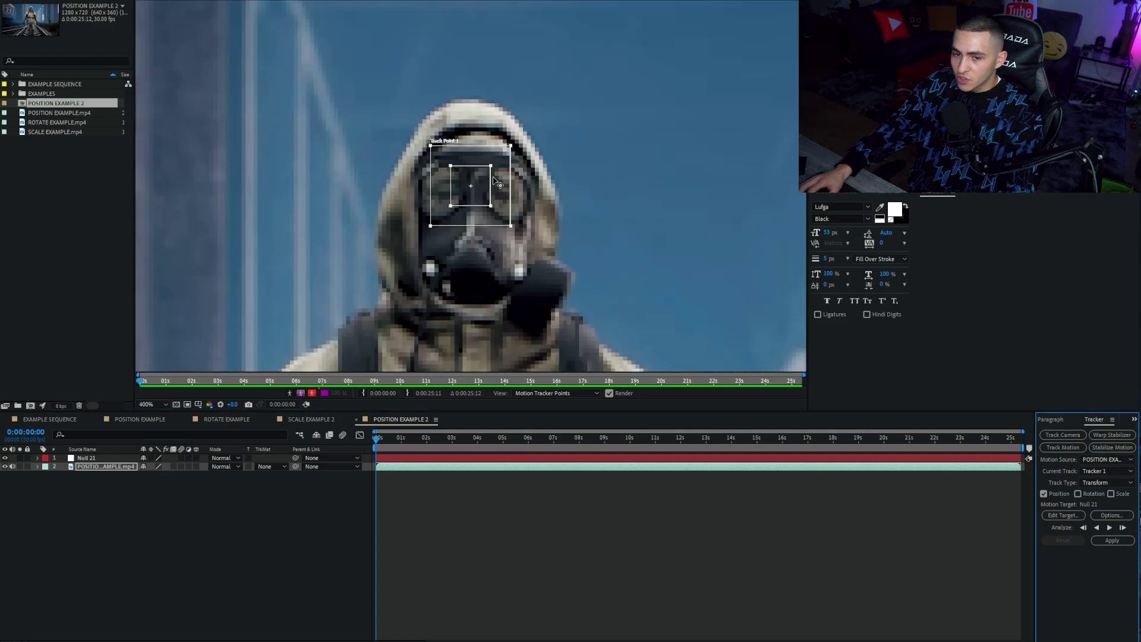
Step: Fit the feature and search boxes around the gas mask, then return the viewer to 100%
{"action": "left_click_drag", "start_coordinate": [490, 167], "coordinate": [526, 142]}
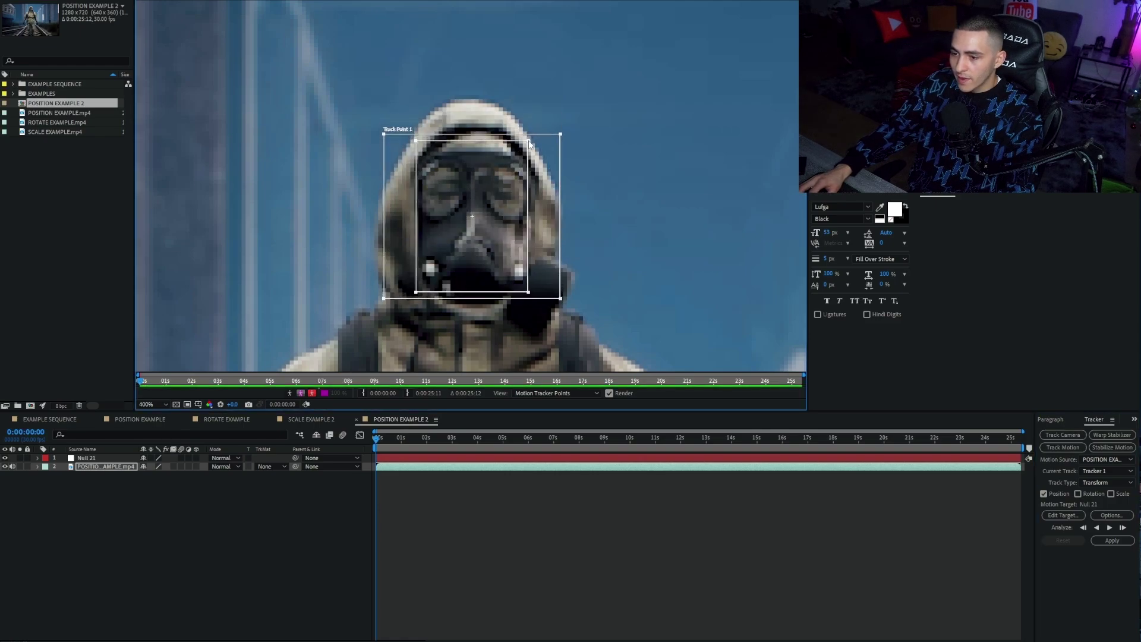
{"action": "left_click_drag", "start_coordinate": [561, 134], "coordinate": [578, 116]}
{"action": "left_click_drag", "start_coordinate": [492, 228], "coordinate": [491, 216]}
{"action": "left_click_drag", "start_coordinate": [530, 130], "coordinate": [525, 135]}
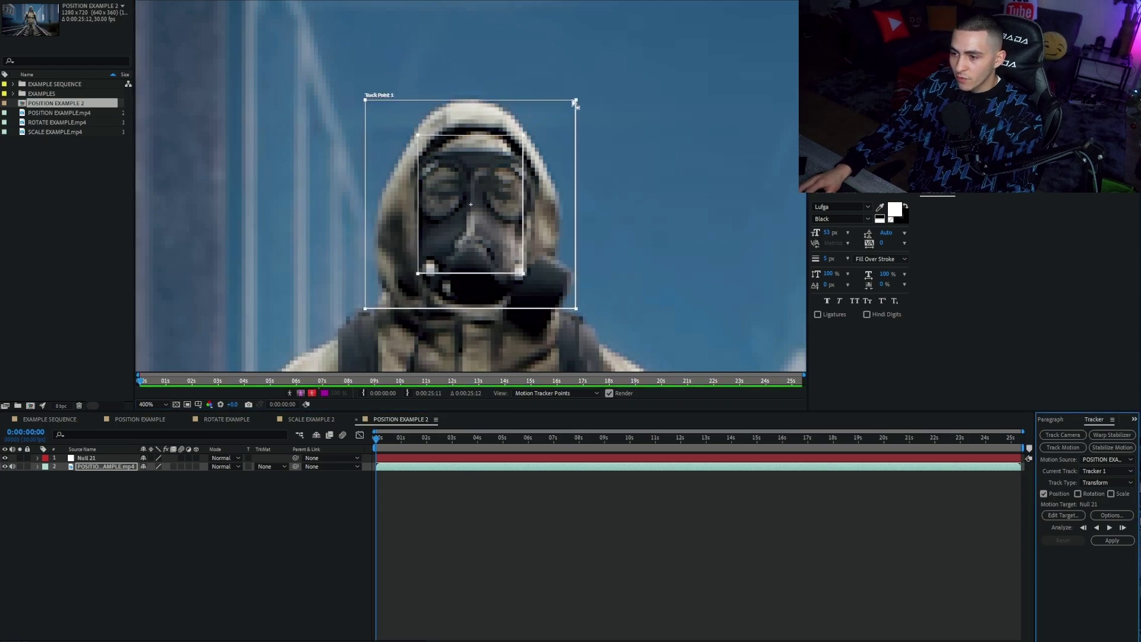
{"action": "mouse_move", "coordinate": [574, 102]}
{"action": "left_mouse_down"}
{"action": "mouse_move", "coordinate": [565, 103]}
{"action": "mouse_move", "coordinate": [576, 101]}
{"action": "left_mouse_up"}
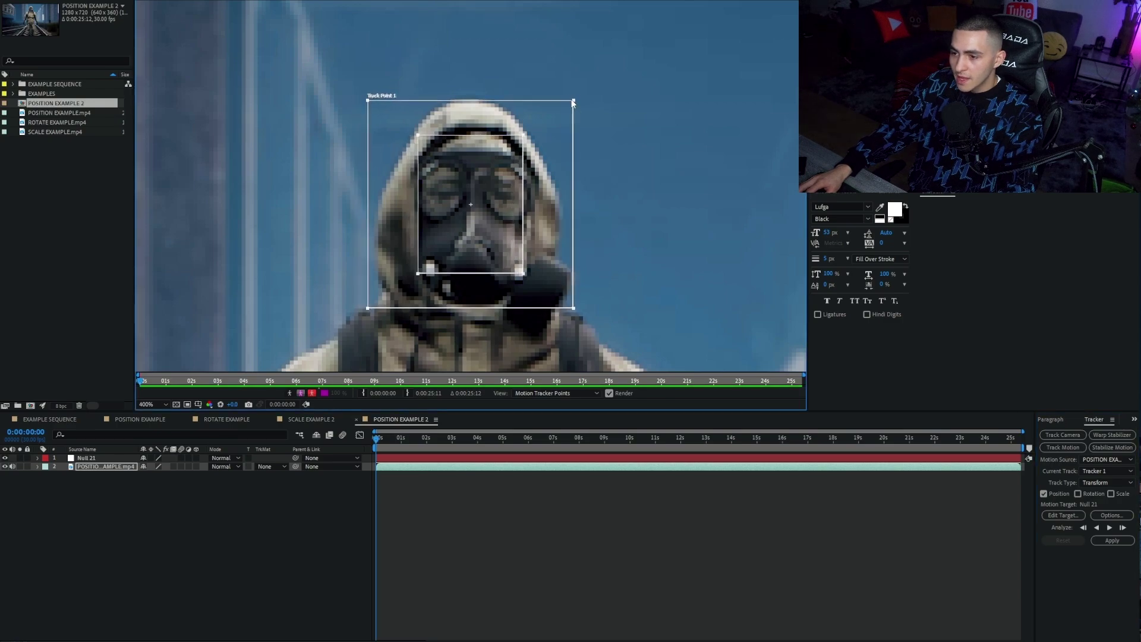
{"action": "scroll", "coordinate": [583, 190], "scroll_direction": "down", "scroll_amount": 6}
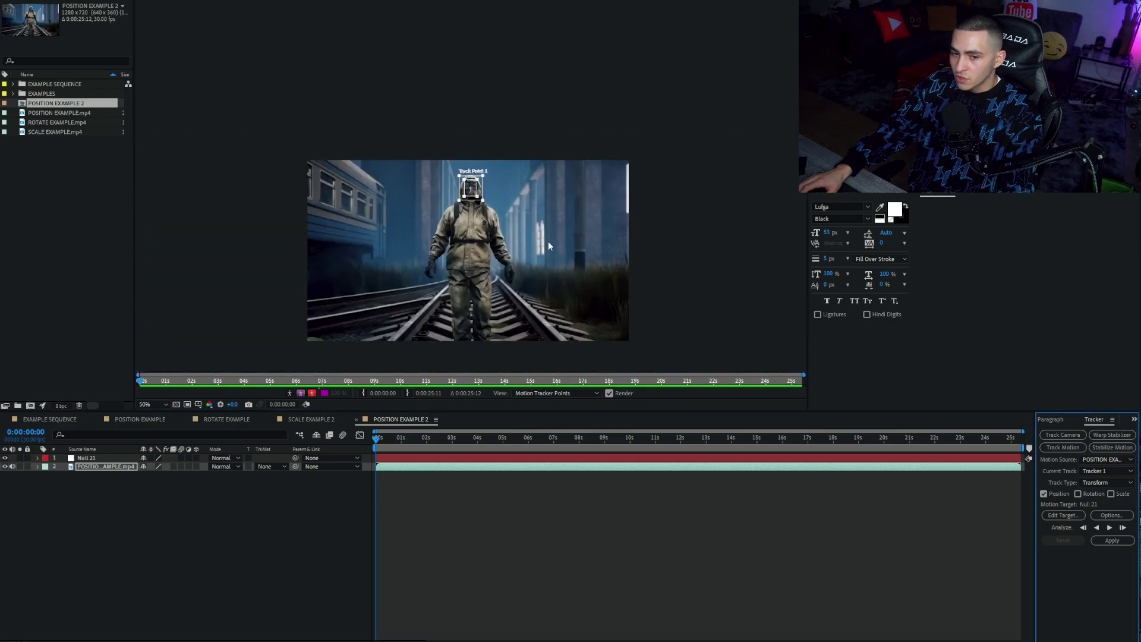
{"action": "left_click", "coordinate": [156, 405]}
{"action": "left_click", "coordinate": [161, 584]}
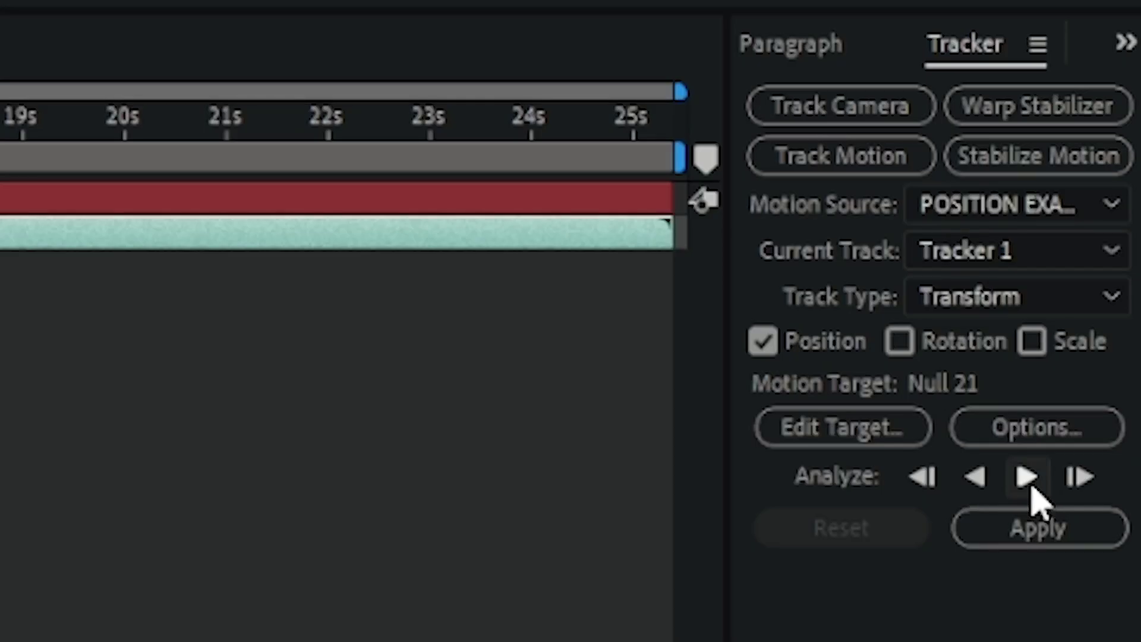
Step: Analyze the gas-mask track forward and apply it to Null 21 in X and Y
{"action": "left_click", "coordinate": [1032, 486]}
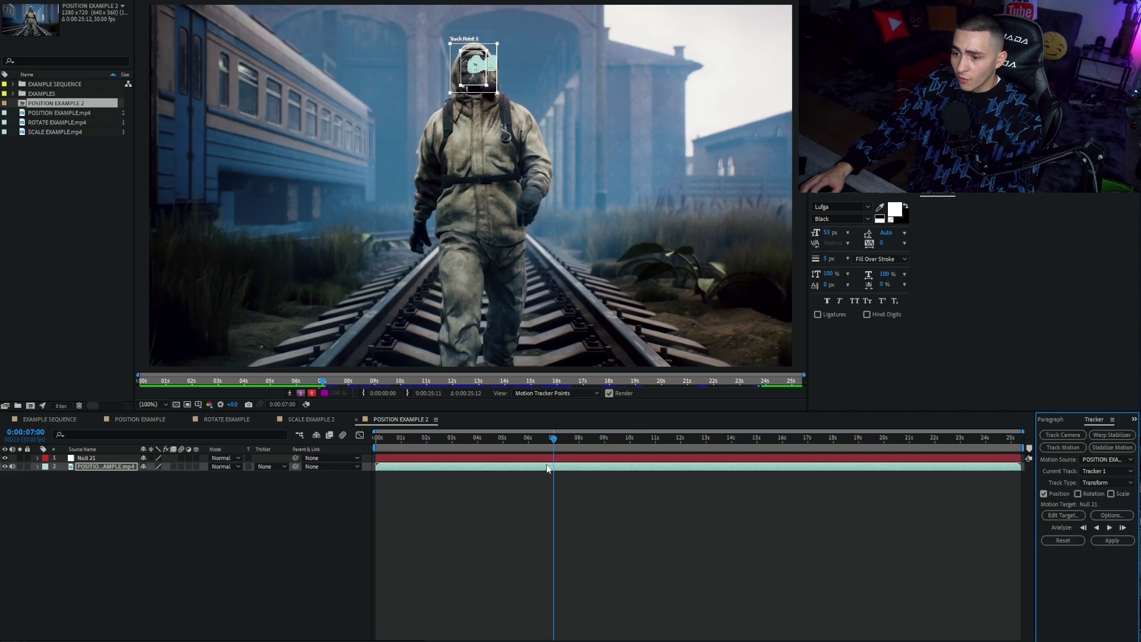
{"action": "left_click", "coordinate": [1110, 540]}
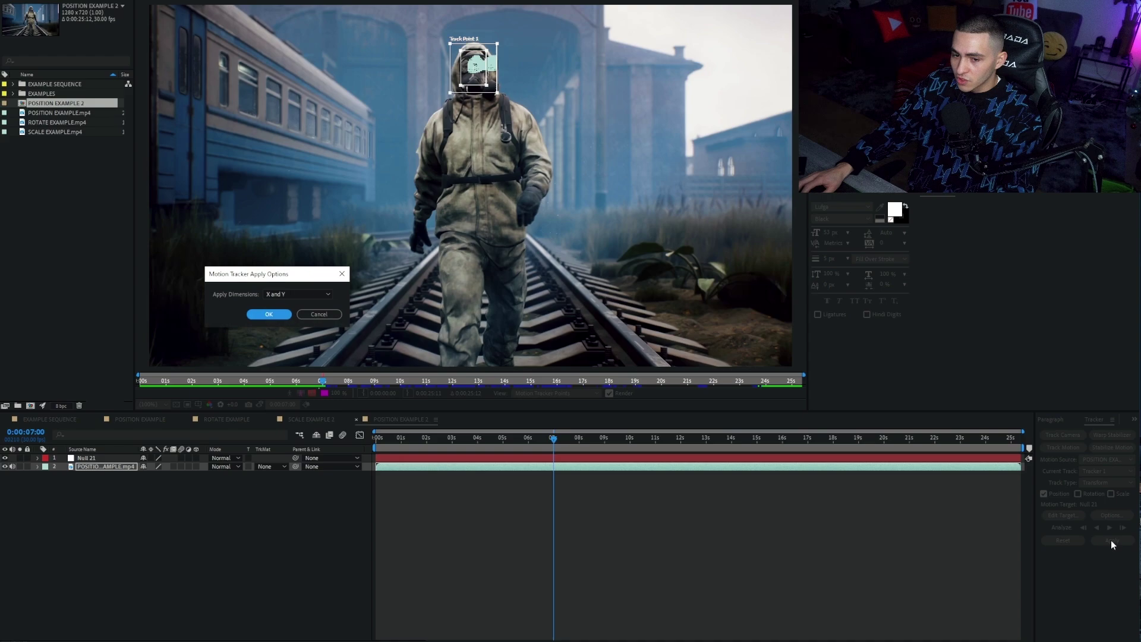
{"action": "left_click", "coordinate": [267, 315]}
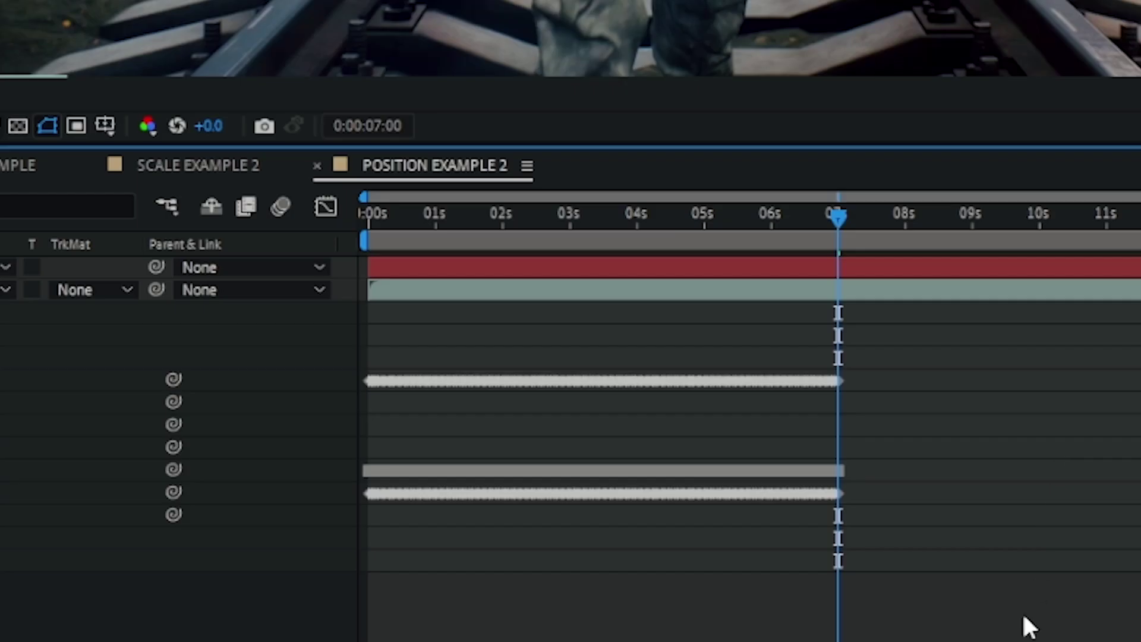
Step: Deselect the tracker keyframes and collapse the footage and Null 21 properties after checking the null
{"action": "left_click_drag", "start_coordinate": [620, 591], "coordinate": [368, 497]}
{"action": "left_click", "coordinate": [998, 433]}
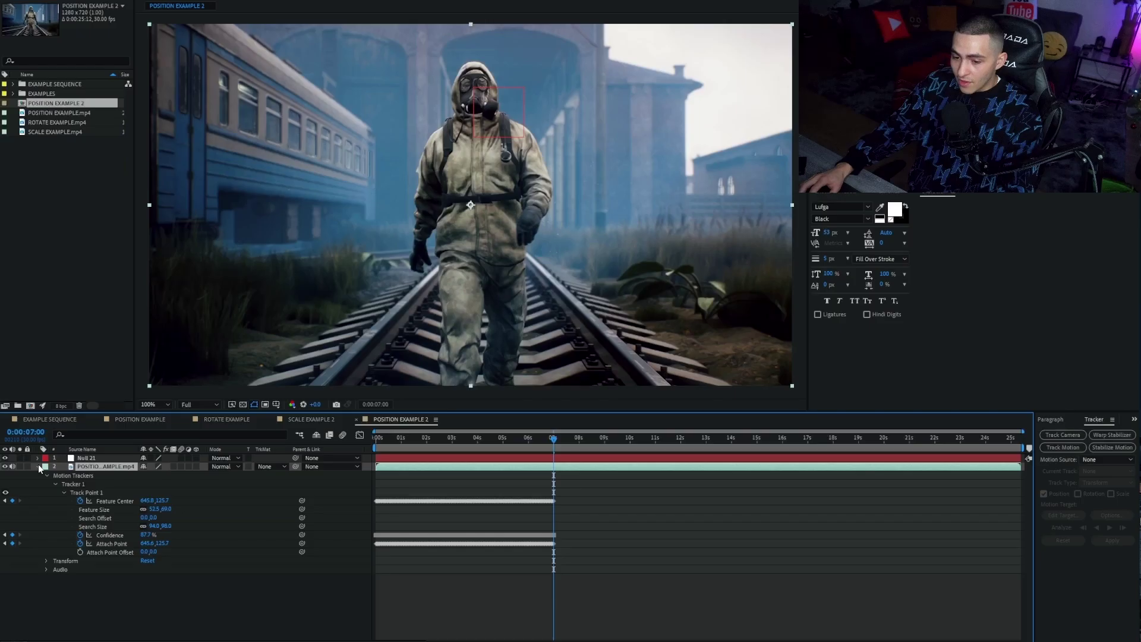
{"action": "left_click", "coordinate": [37, 466]}
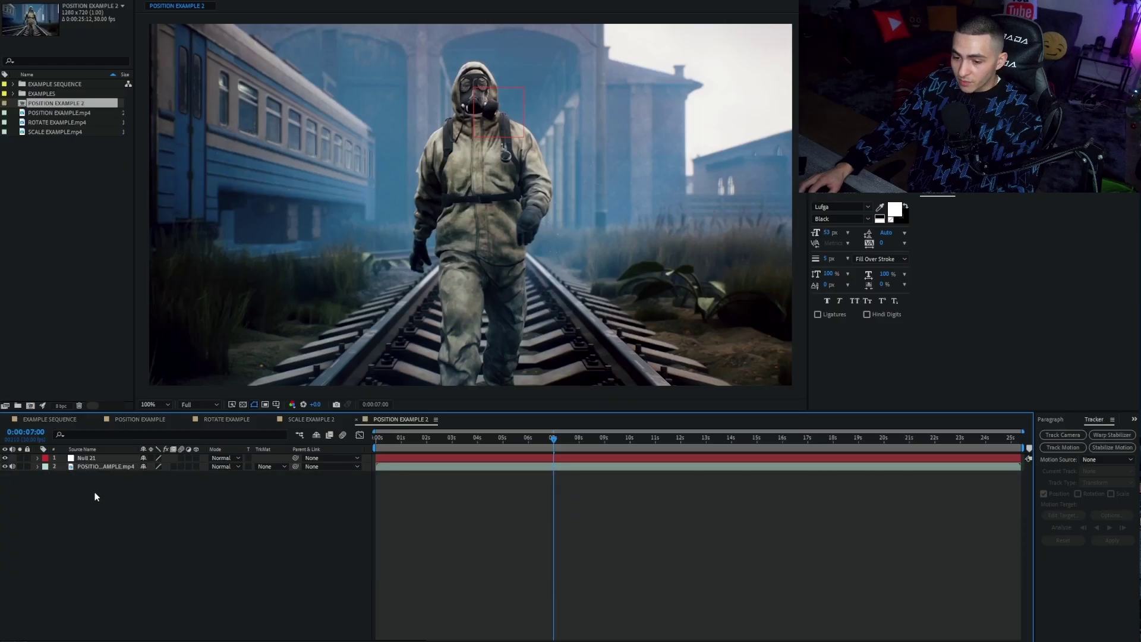
{"action": "left_click", "coordinate": [37, 459]}
{"action": "left_click", "coordinate": [75, 461]}
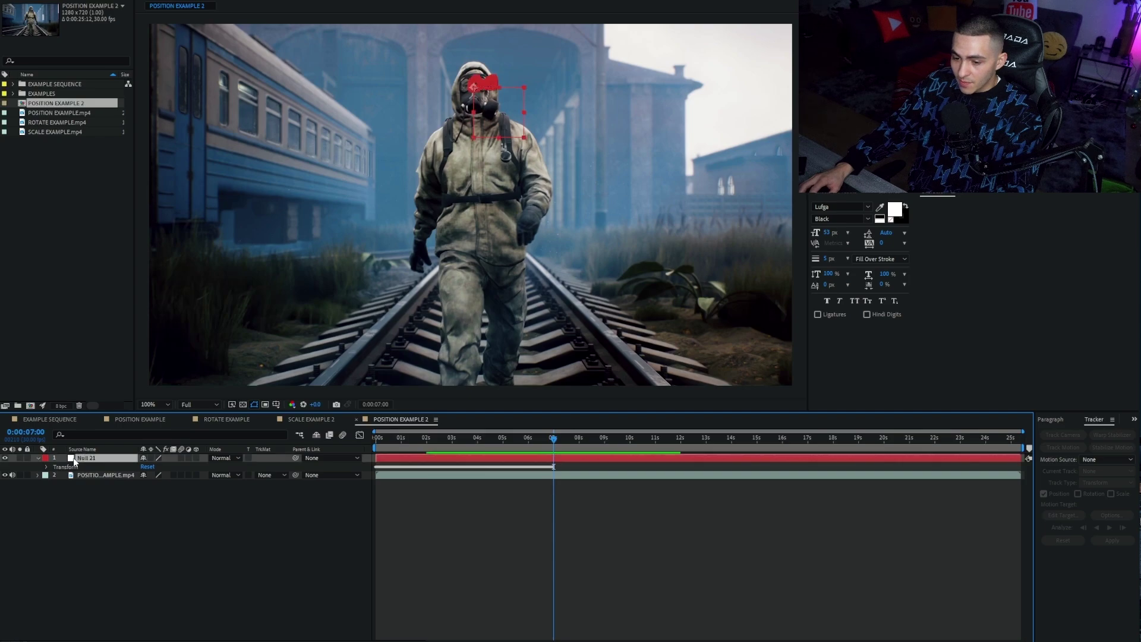
{"action": "left_click", "coordinate": [38, 458]}
{"action": "left_click", "coordinate": [83, 497]}
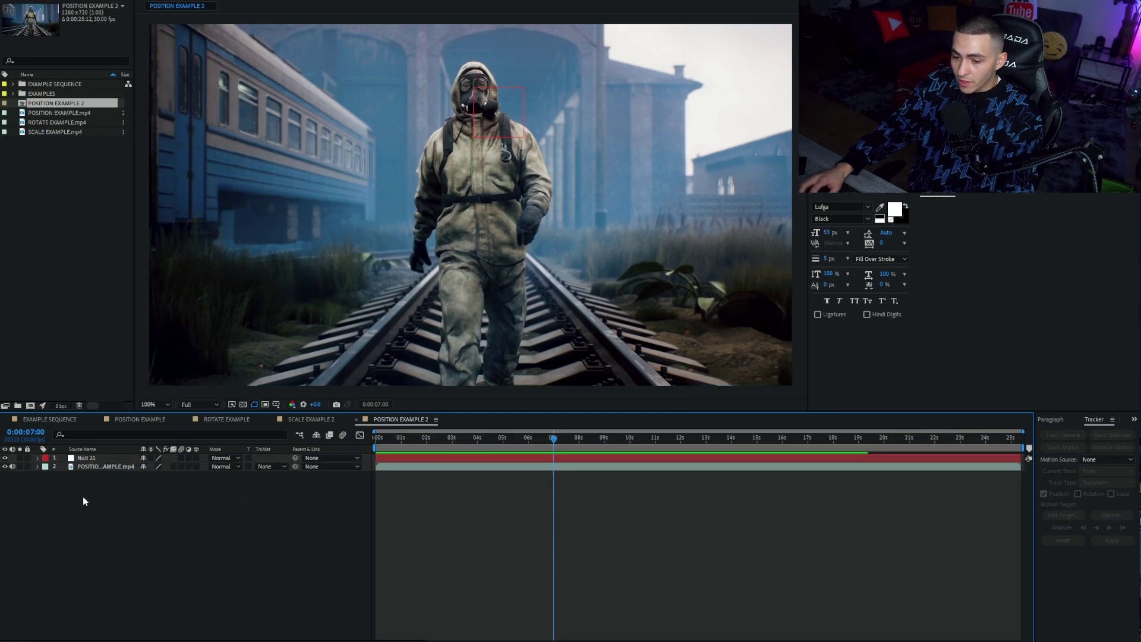
Step: Add a text layer reading 'YAY WE DID IT, AWESOME!'
{"action": "right_click", "coordinate": [186, 528]}
{"action": "mouse_move", "coordinate": [186, 529]}
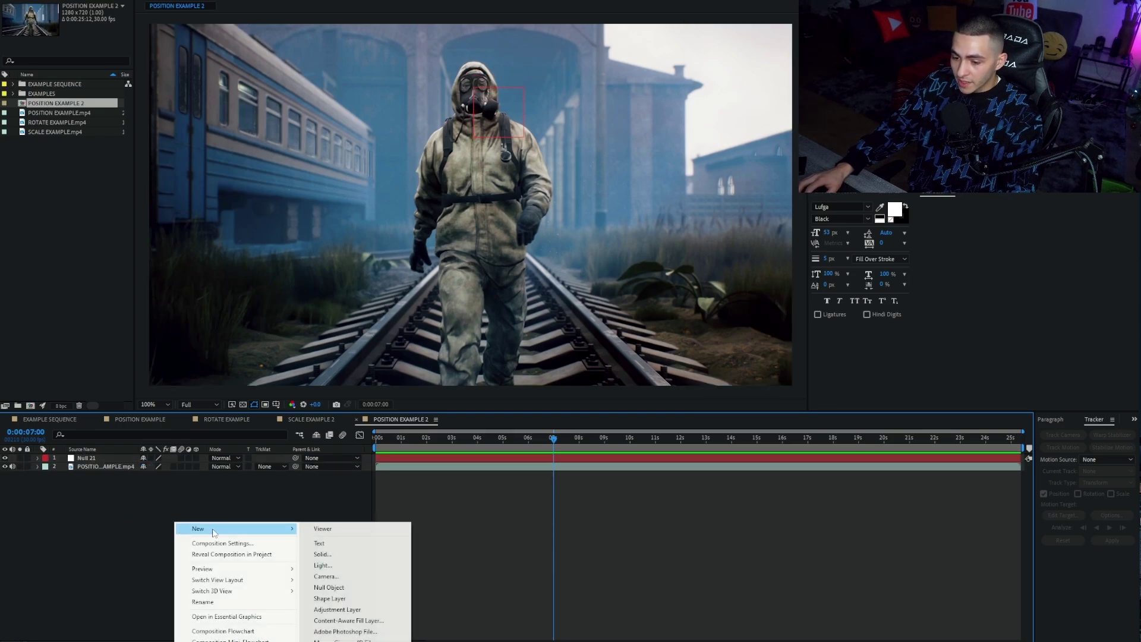
{"action": "left_click", "coordinate": [321, 543]}
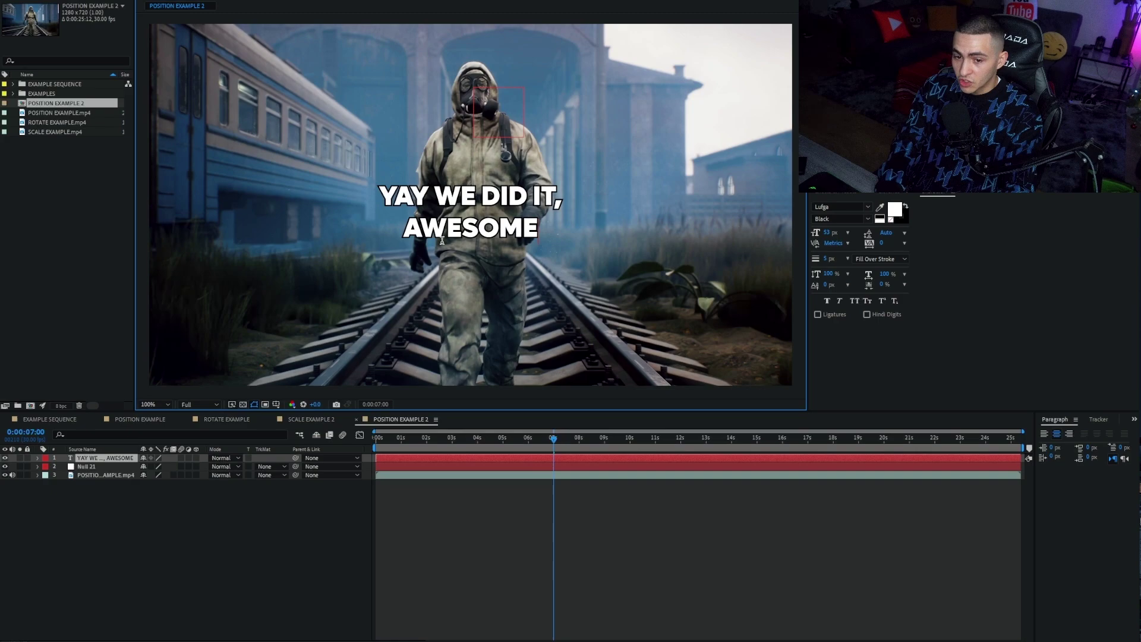
{"action": "type", "text": "!"}
{"action": "left_click", "coordinate": [490, 514]}
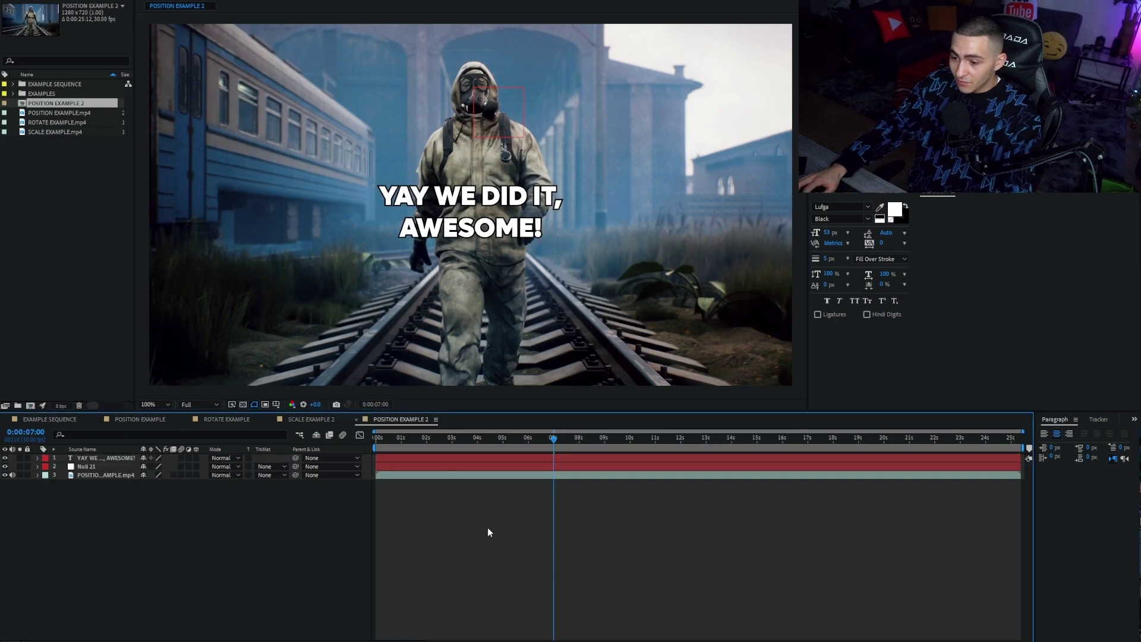
Step: Move the caption to the upper left of the frame and parent it to Null 21
{"action": "left_click", "coordinate": [507, 458]}
{"action": "left_click_drag", "start_coordinate": [516, 208], "coordinate": [334, 94]}
{"action": "key", "text": "Caps_Lock"}
{"action": "key", "text": "Caps_Lock"}
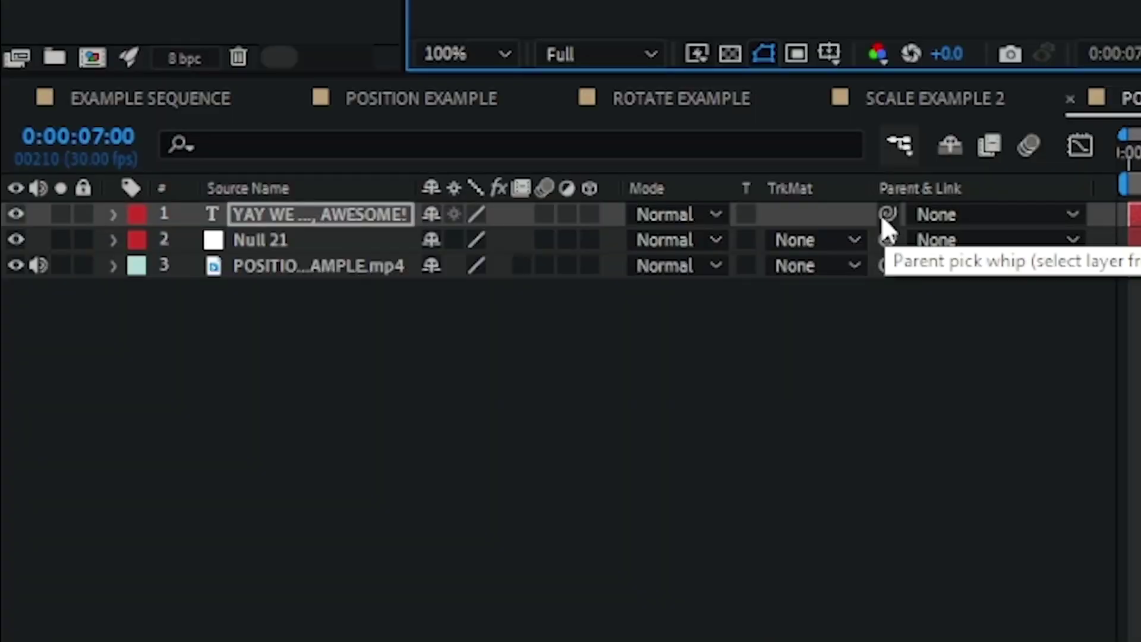
{"action": "left_click_drag", "start_coordinate": [296, 458], "coordinate": [111, 455]}
{"action": "left_click_drag", "start_coordinate": [337, 218], "coordinate": [278, 238]}
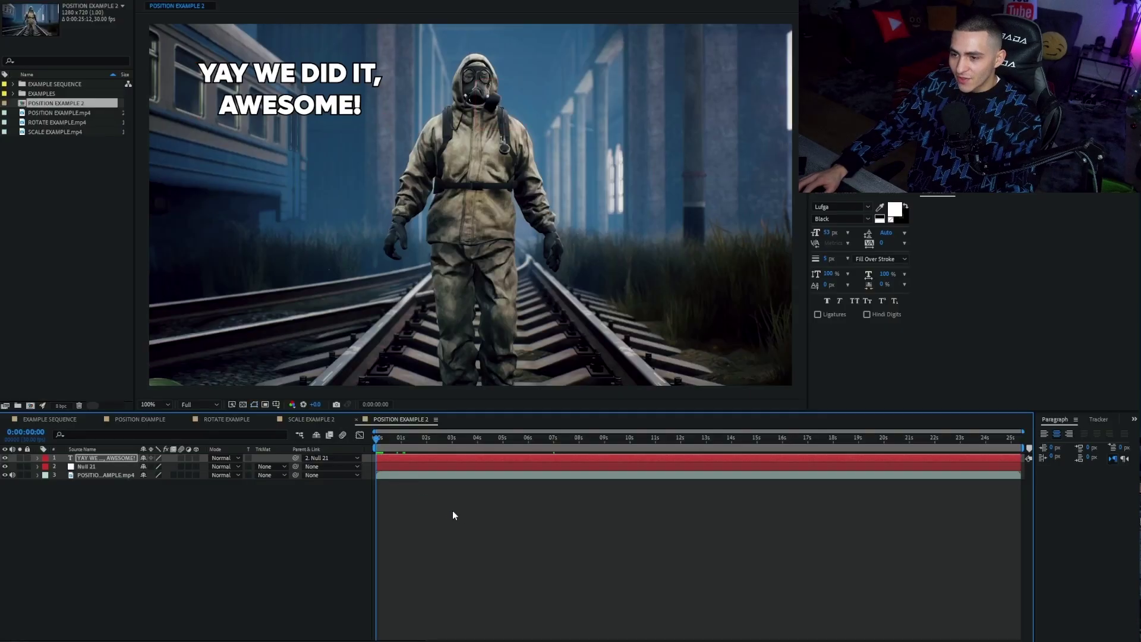
Step: Preview the composition and reposition the caption to the upper centre of the frame
{"action": "key", "text": "space"}
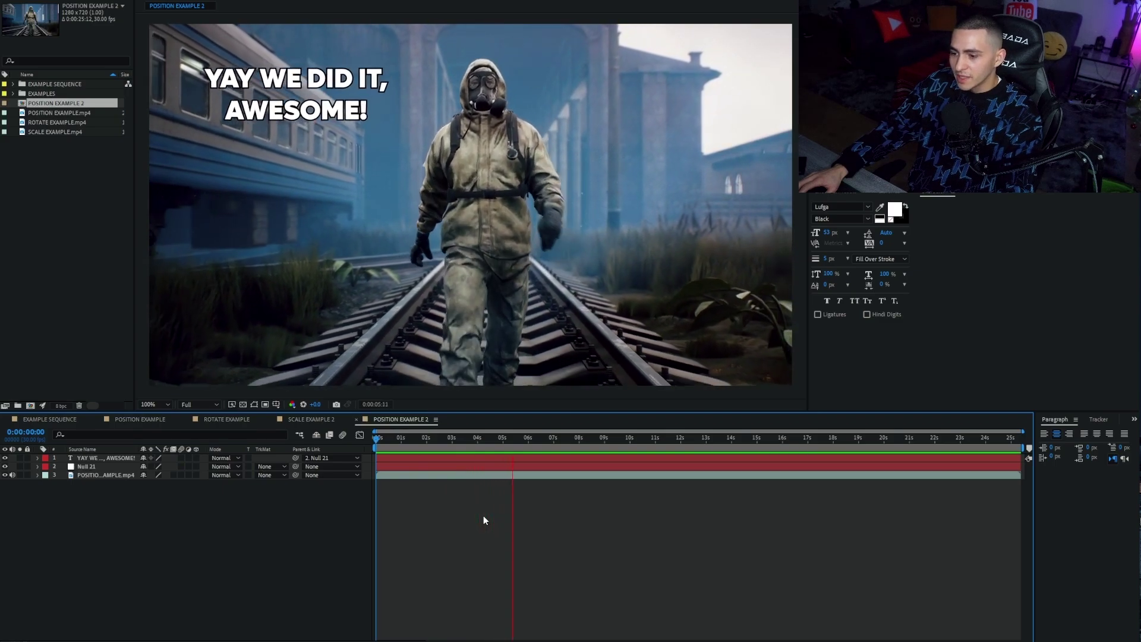
{"action": "key", "text": "space"}
{"action": "left_click_drag", "start_coordinate": [475, 439], "coordinate": [429, 441]}
{"action": "left_click", "coordinate": [438, 459]}
{"action": "left_click_drag", "start_coordinate": [387, 74], "coordinate": [621, 81]}
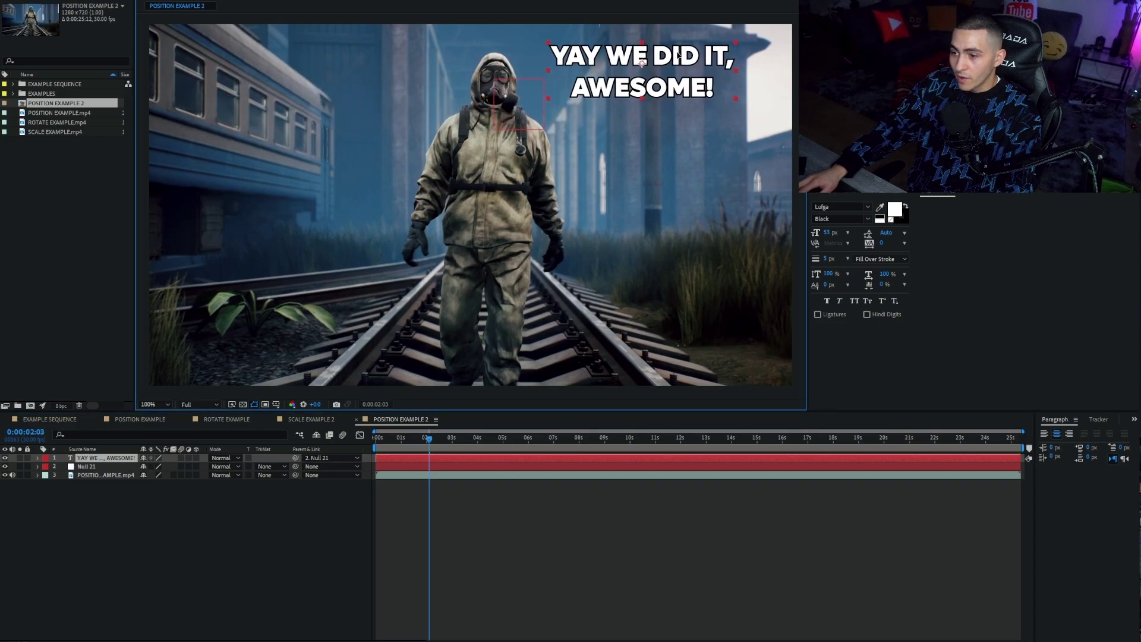
{"action": "left_click", "coordinate": [474, 527]}
{"action": "key", "text": "space"}
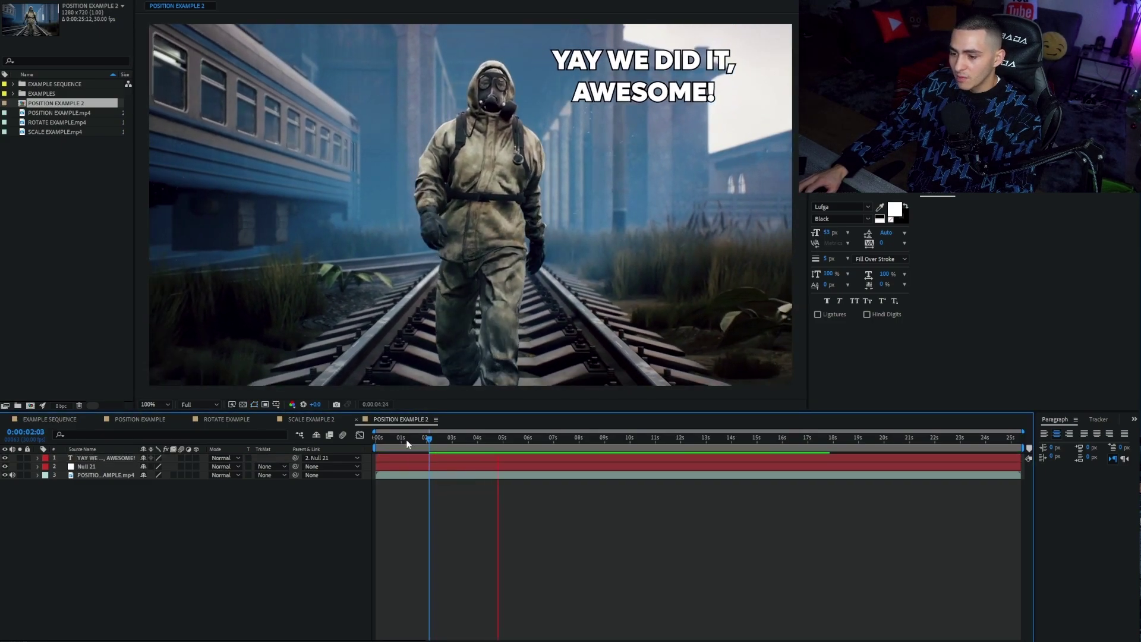
{"action": "key", "text": "Home"}
Step: Move the caption's opacity fade-in keyframe to 1 second and preview the fade
{"action": "left_click", "coordinate": [393, 457]}
{"action": "key", "text": "t"}
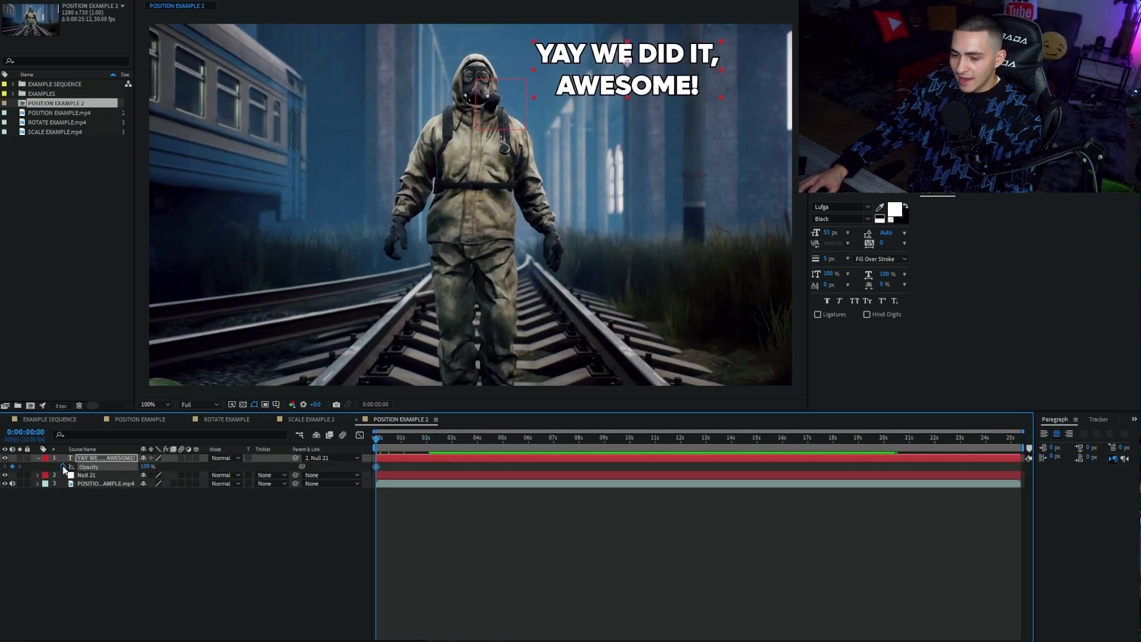
{"action": "left_click_drag", "start_coordinate": [385, 466], "coordinate": [402, 466]}
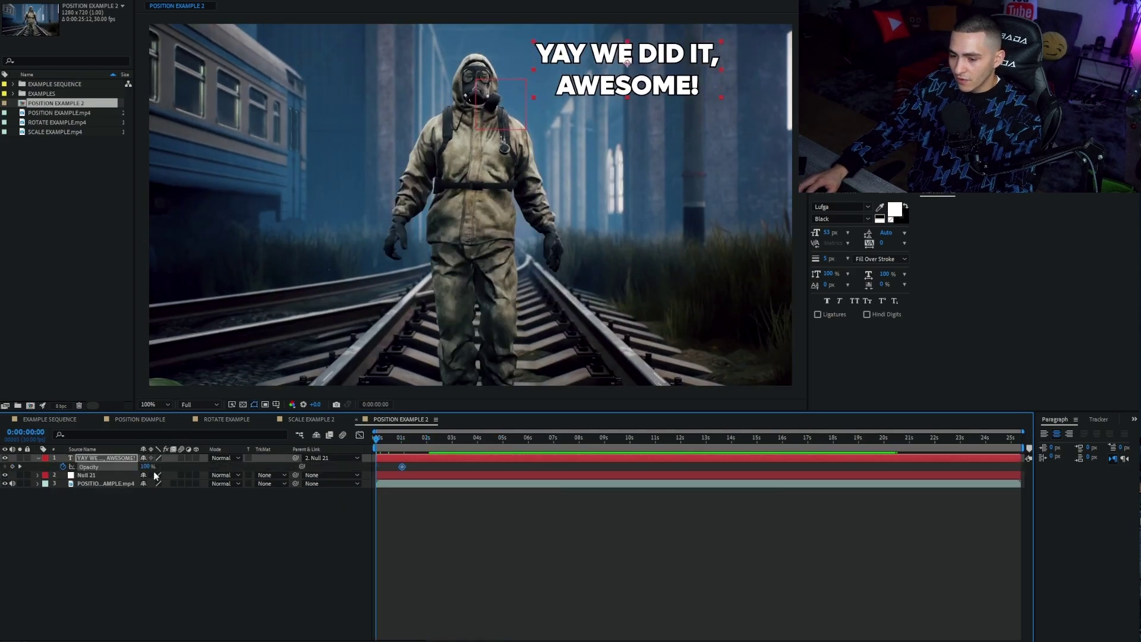
{"action": "left_click", "coordinate": [87, 535]}
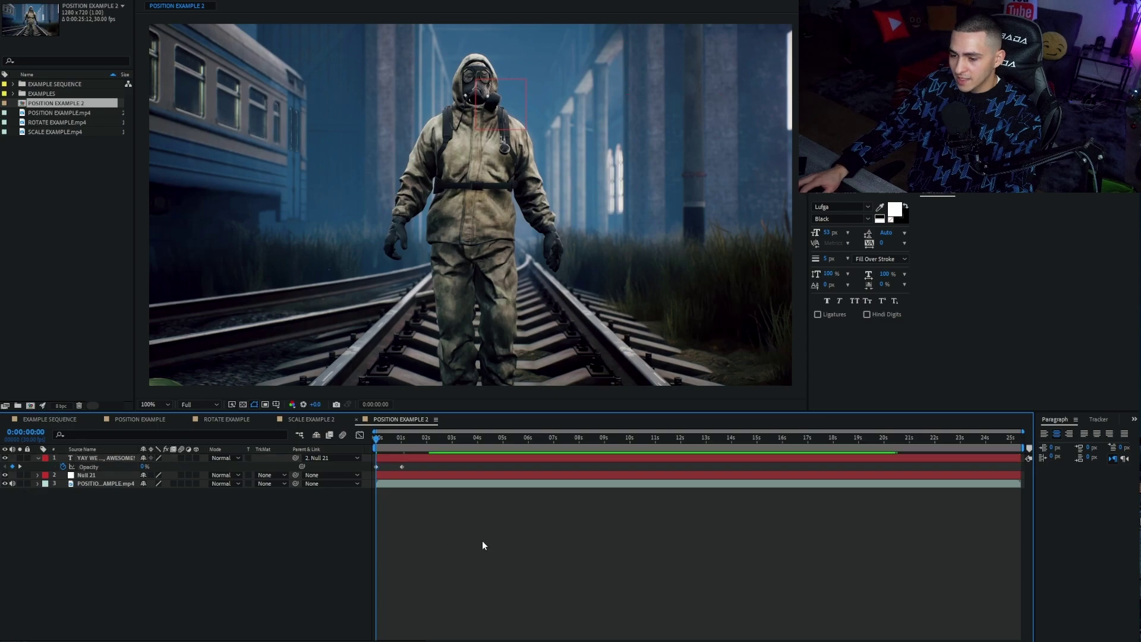
{"action": "key", "text": "space"}
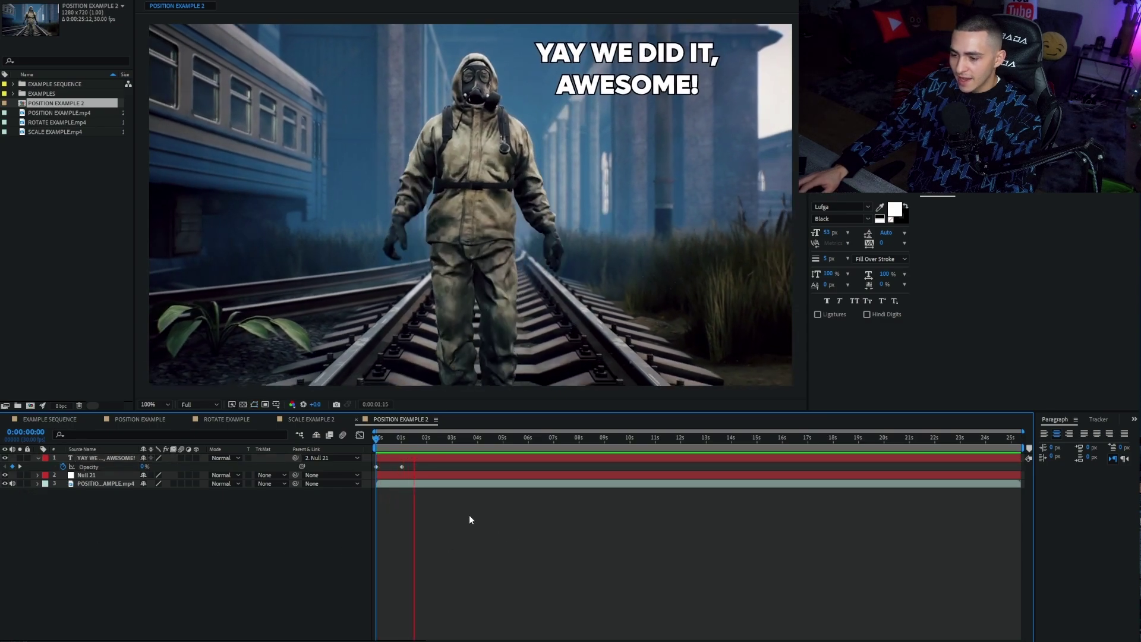
{"action": "key", "text": "space"}
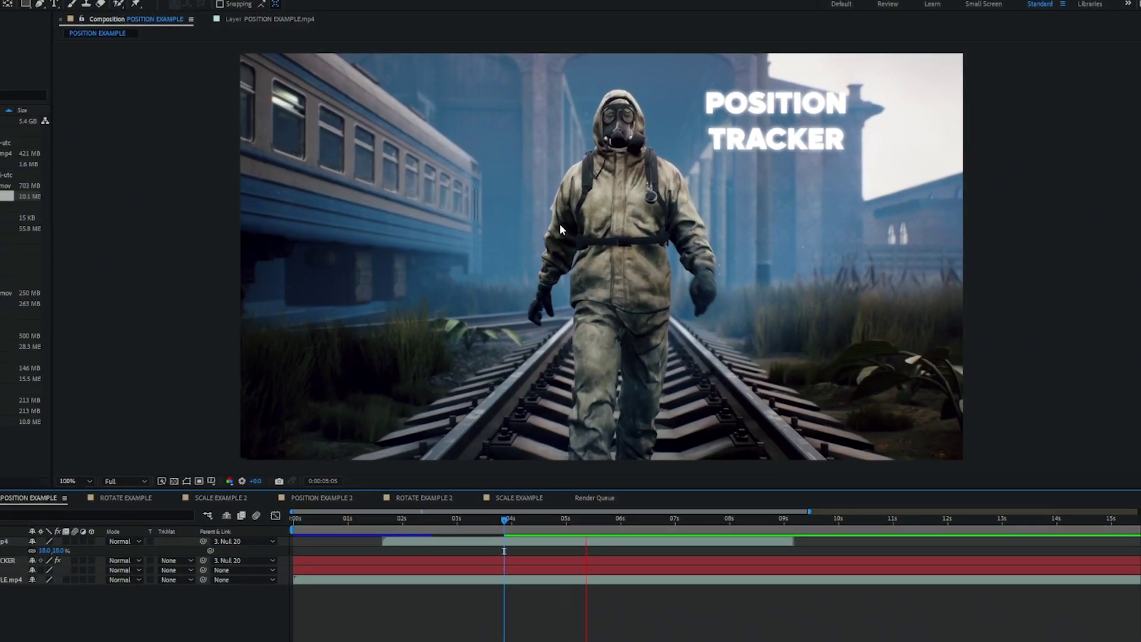
Step: Parent the Drone Story clip to Null 20 and preview the tracking from 0:00:03:05
{"action": "key", "text": "space"}
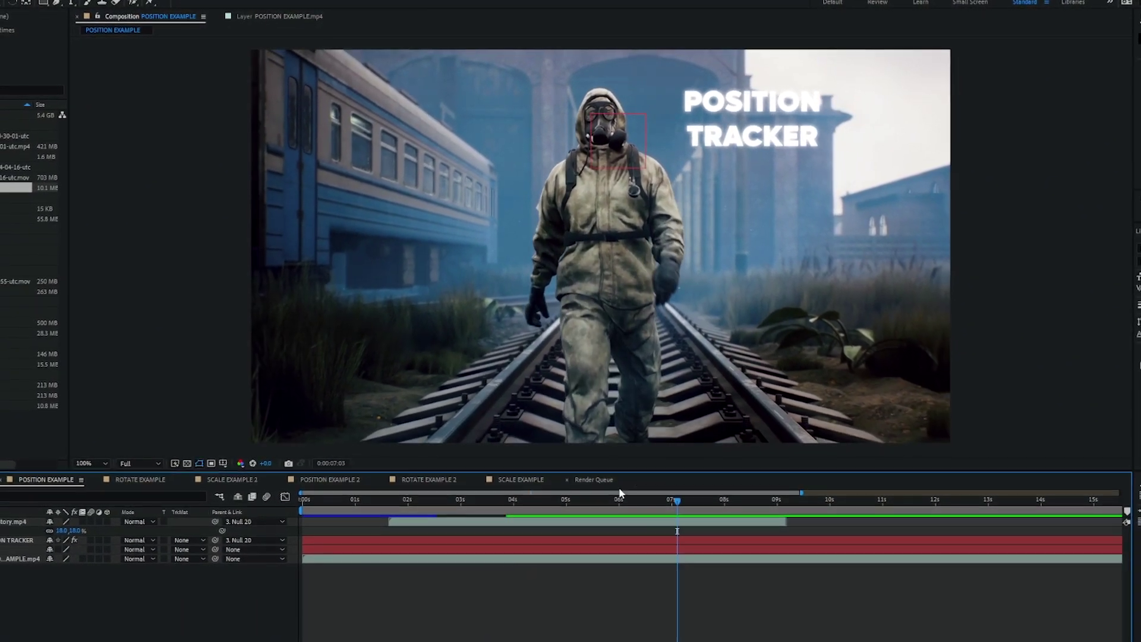
{"action": "left_click_drag", "start_coordinate": [617, 494], "coordinate": [542, 487]}
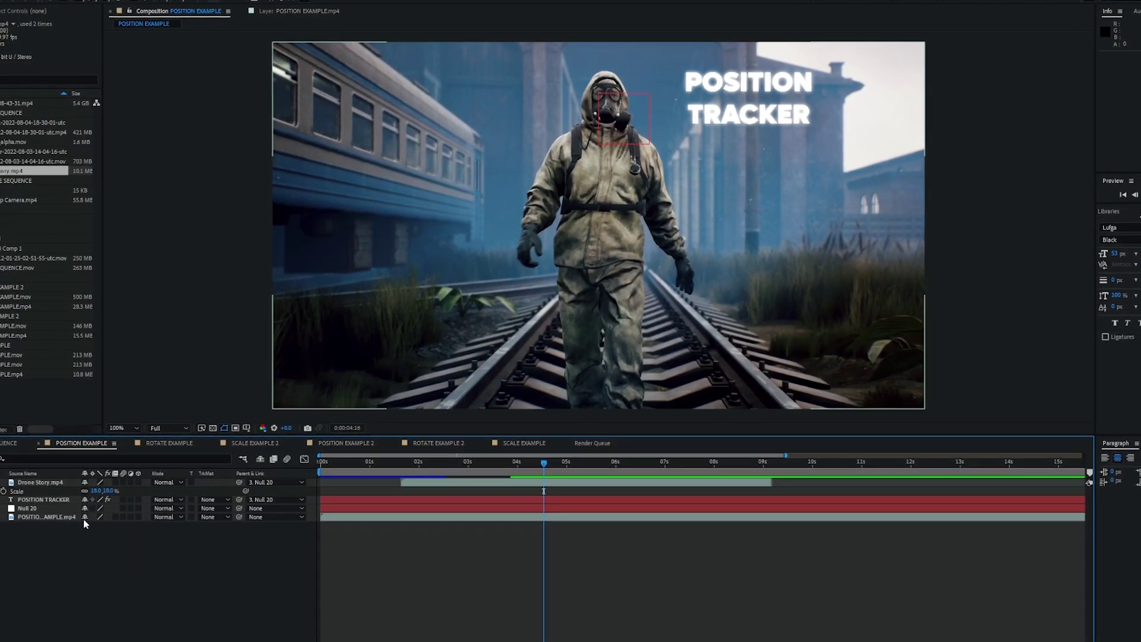
{"action": "left_click", "coordinate": [43, 500]}
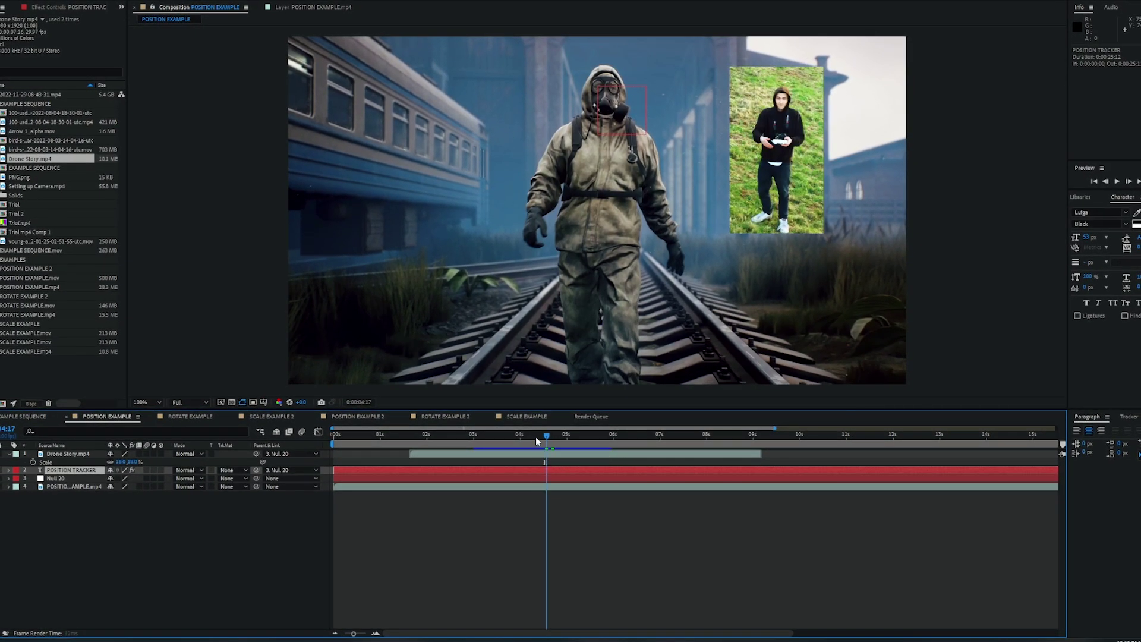
{"action": "left_click", "coordinate": [536, 436]}
{"action": "left_click_drag", "start_coordinate": [257, 456], "coordinate": [74, 476]}
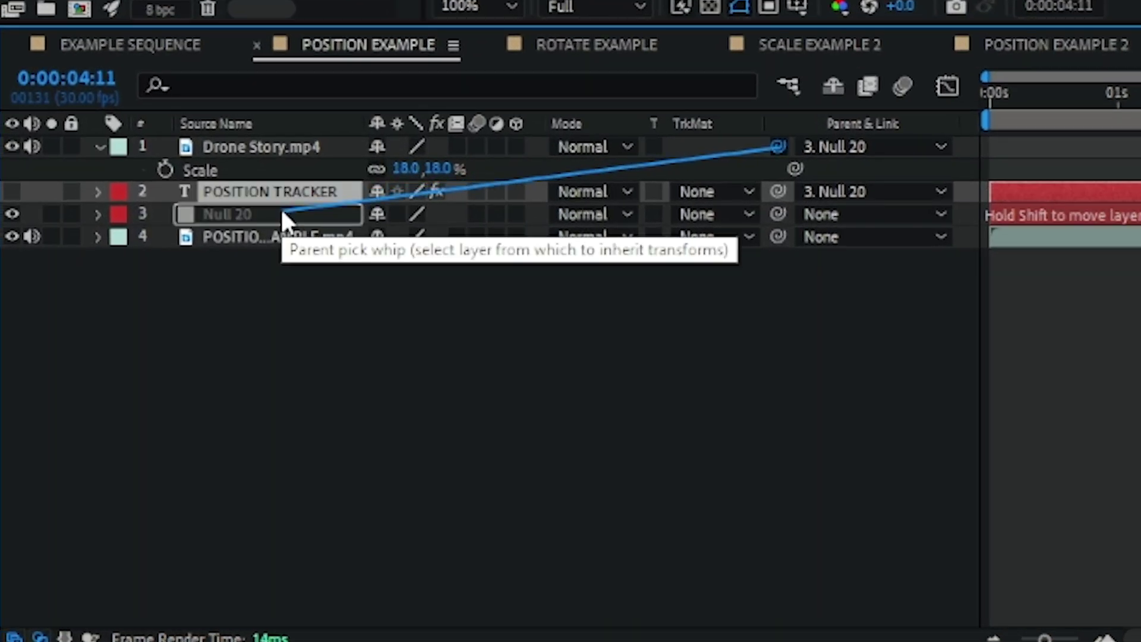
{"action": "left_click", "coordinate": [481, 436]}
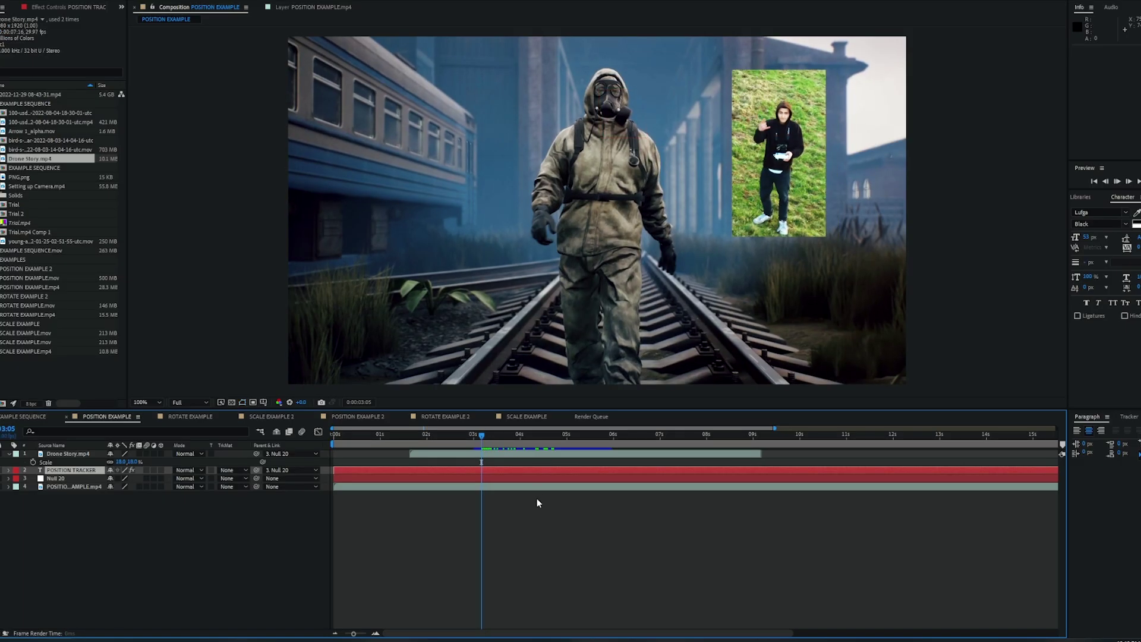
{"action": "key", "text": "space"}
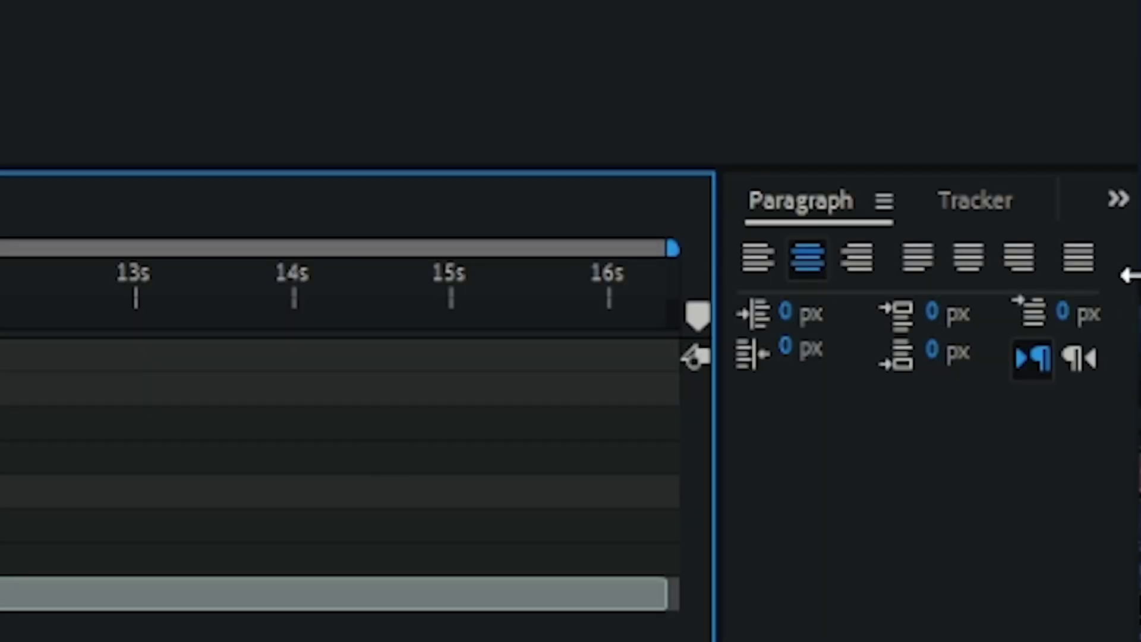
Step: Show the Tracker panel and inspect the TRACKER text layer and Null 19's rotation track
{"action": "left_click", "coordinate": [970, 219]}
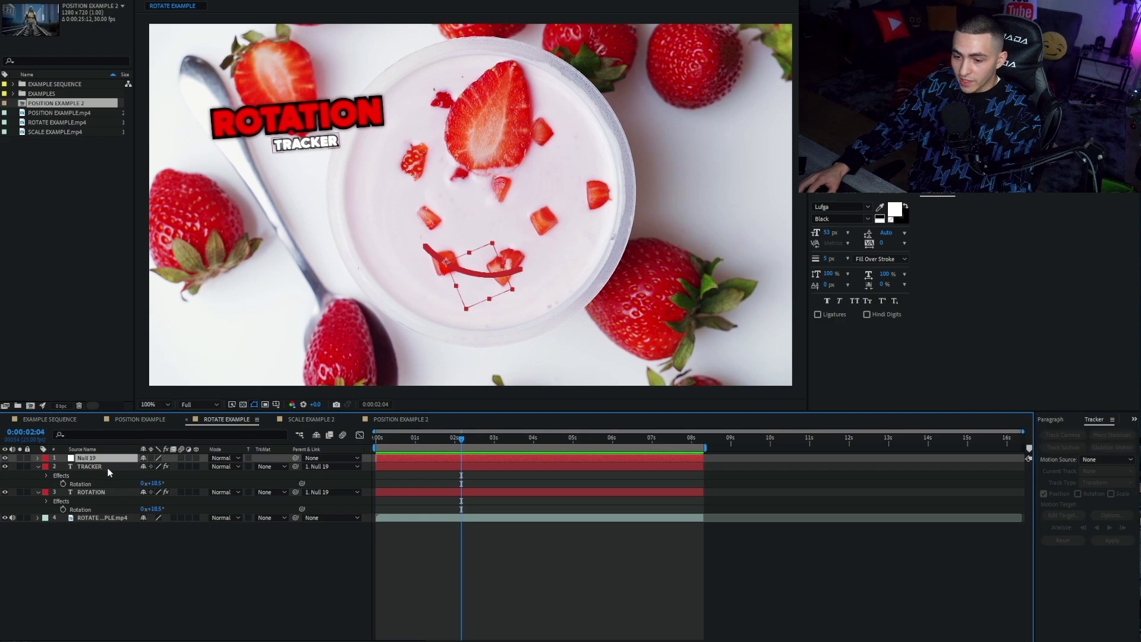
{"action": "left_click", "coordinate": [119, 467]}
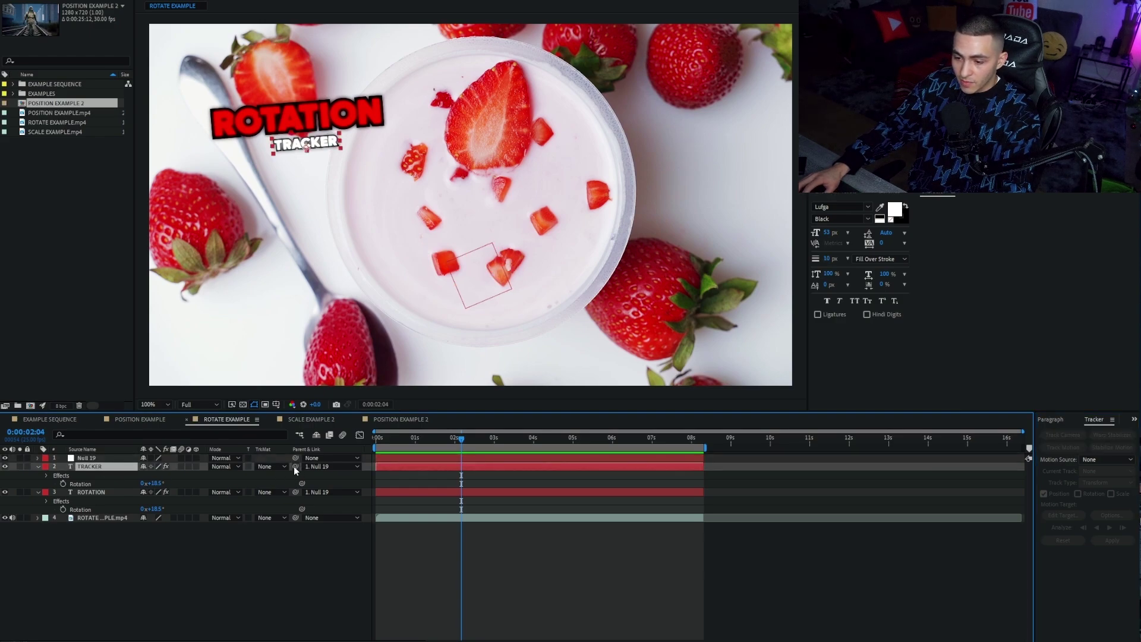
{"action": "left_click", "coordinate": [95, 461]}
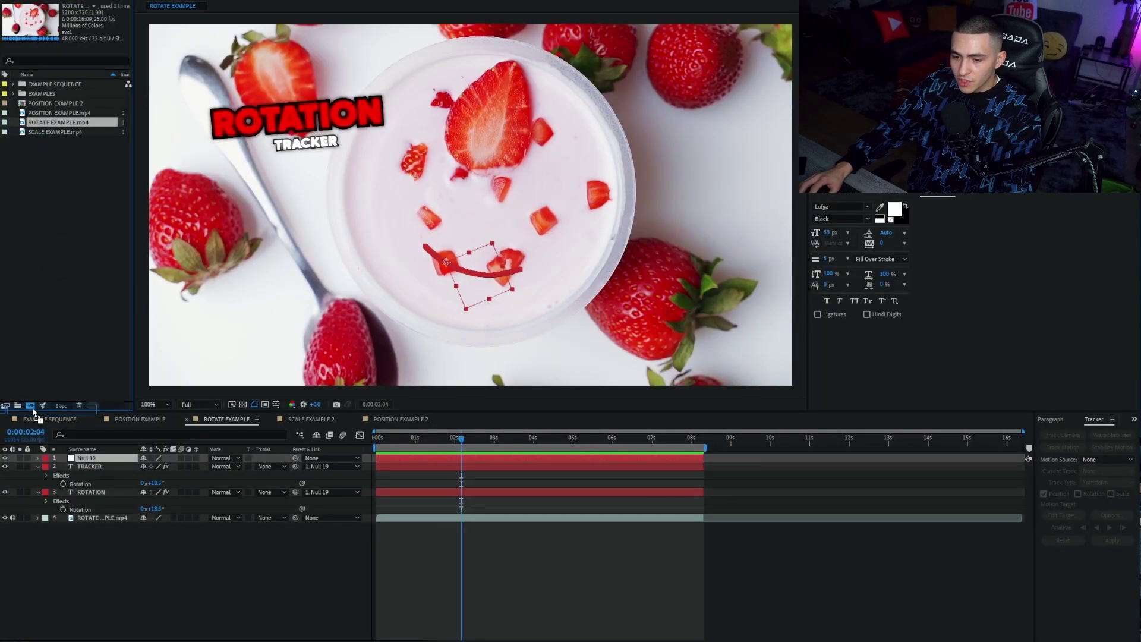
Step: Create ROTATE EXAMPLE 2 from the ROTATE EXAMPLE.mp4 footage and add Null 22
{"action": "left_click_drag", "start_coordinate": [34, 412], "coordinate": [32, 407]}
{"action": "right_click", "coordinate": [176, 498]}
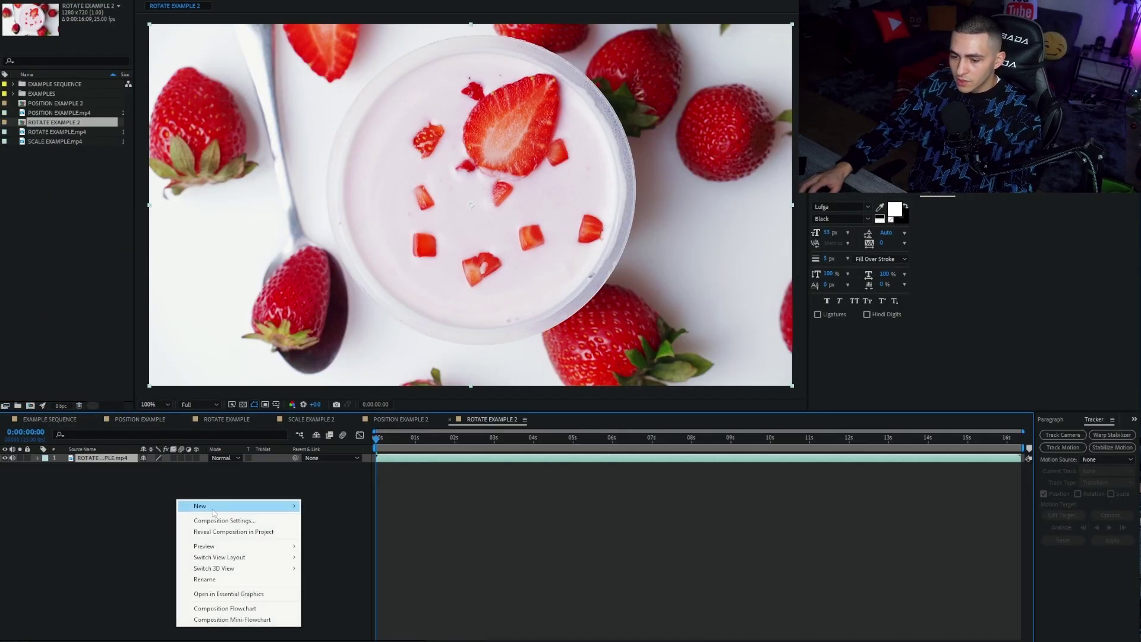
{"action": "mouse_move", "coordinate": [237, 512]}
{"action": "left_click", "coordinate": [343, 565]}
{"action": "left_click", "coordinate": [238, 543]}
Step: Track motion with rotation on the footage, placing both track points on strawberry pieces
{"action": "left_click", "coordinate": [93, 465]}
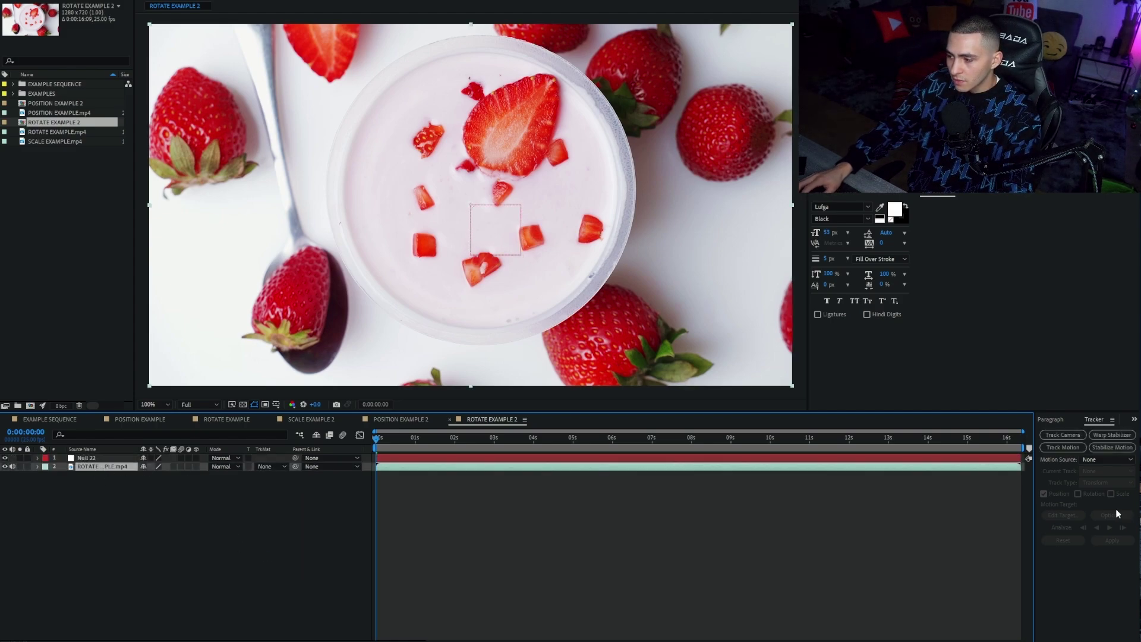
{"action": "left_click", "coordinate": [1063, 447]}
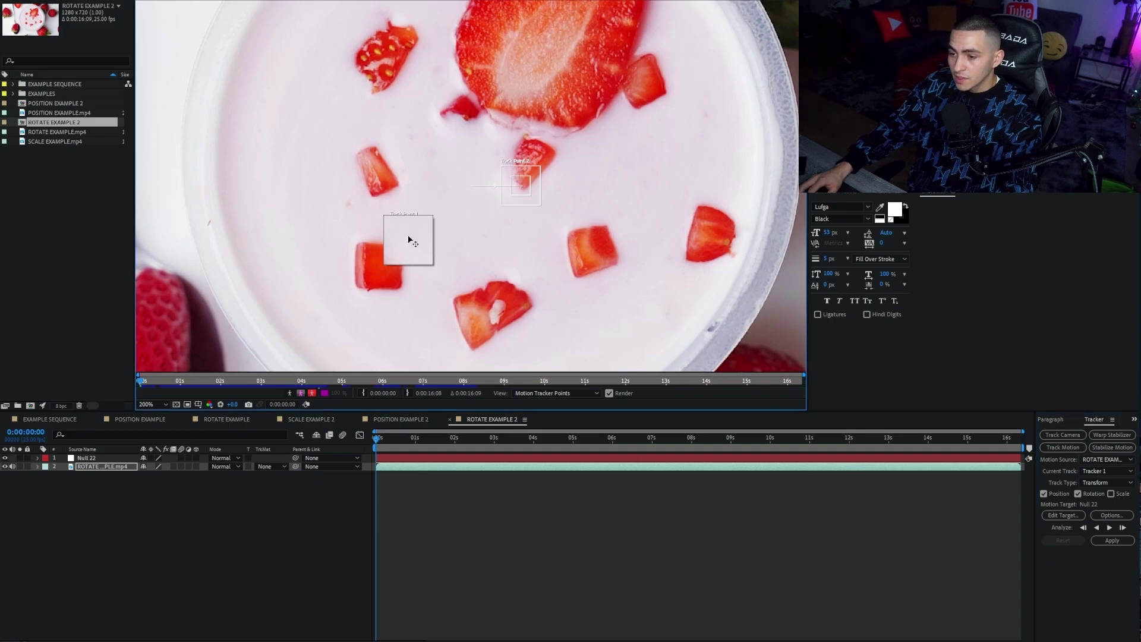
{"action": "left_click_drag", "start_coordinate": [380, 266], "coordinate": [378, 266]}
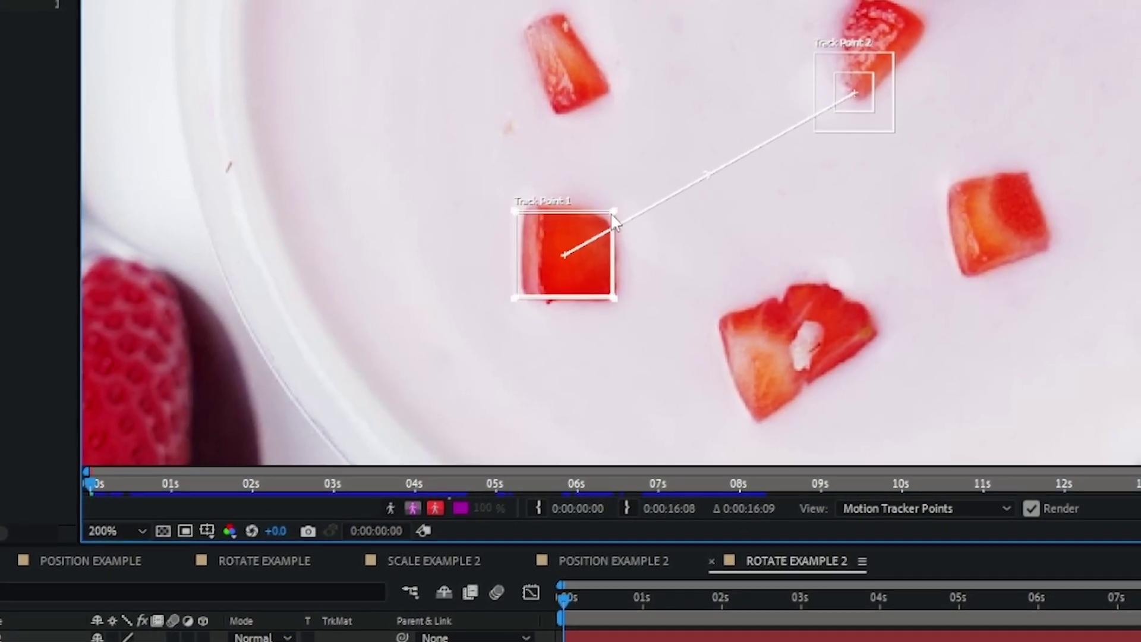
{"action": "left_click_drag", "start_coordinate": [588, 230], "coordinate": [566, 249]}
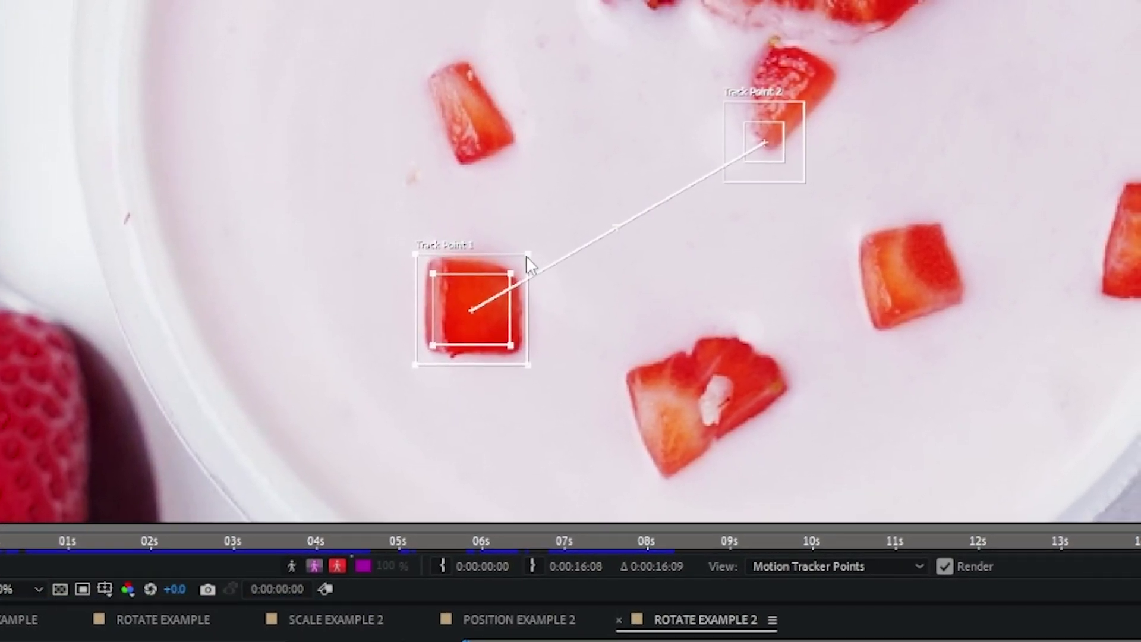
{"action": "left_click_drag", "start_coordinate": [752, 151], "coordinate": [886, 287]}
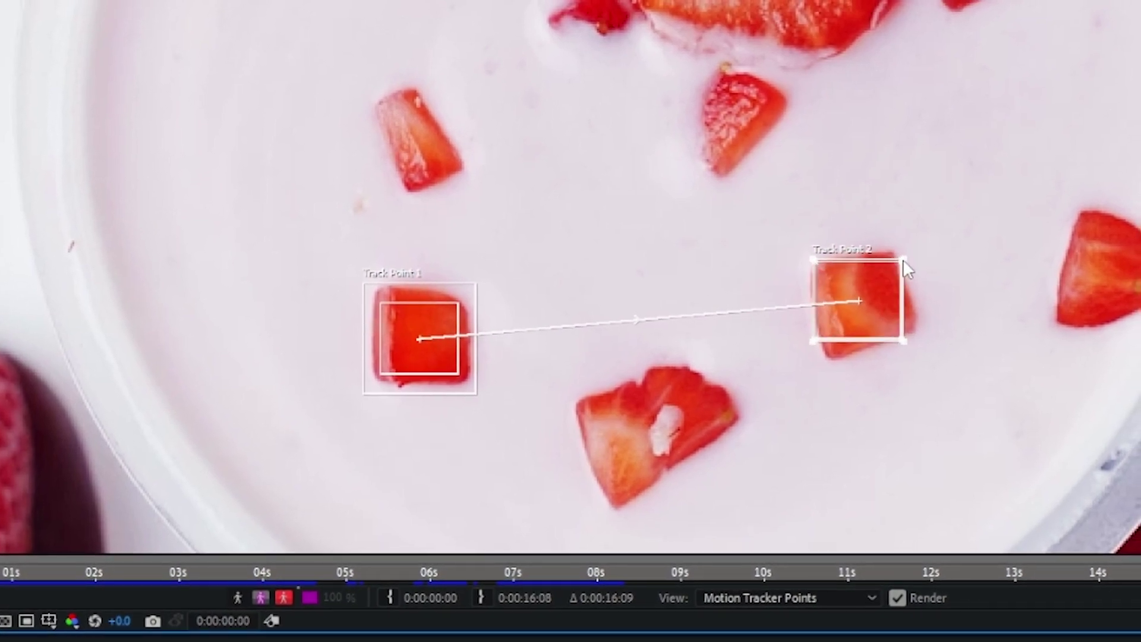
{"action": "left_click_drag", "start_coordinate": [888, 288], "coordinate": [835, 311]}
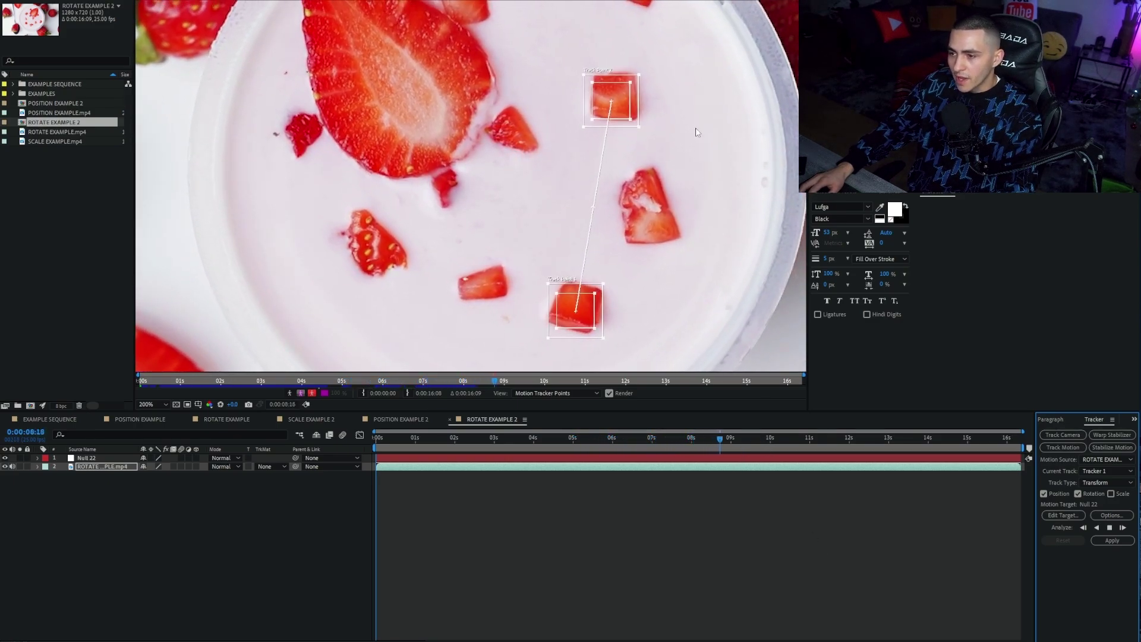
Step: Add a STRAWBERRY SURPRISE! text layer, parent it to Null 22 and preview the rotation
{"action": "right_click", "coordinate": [187, 512]}
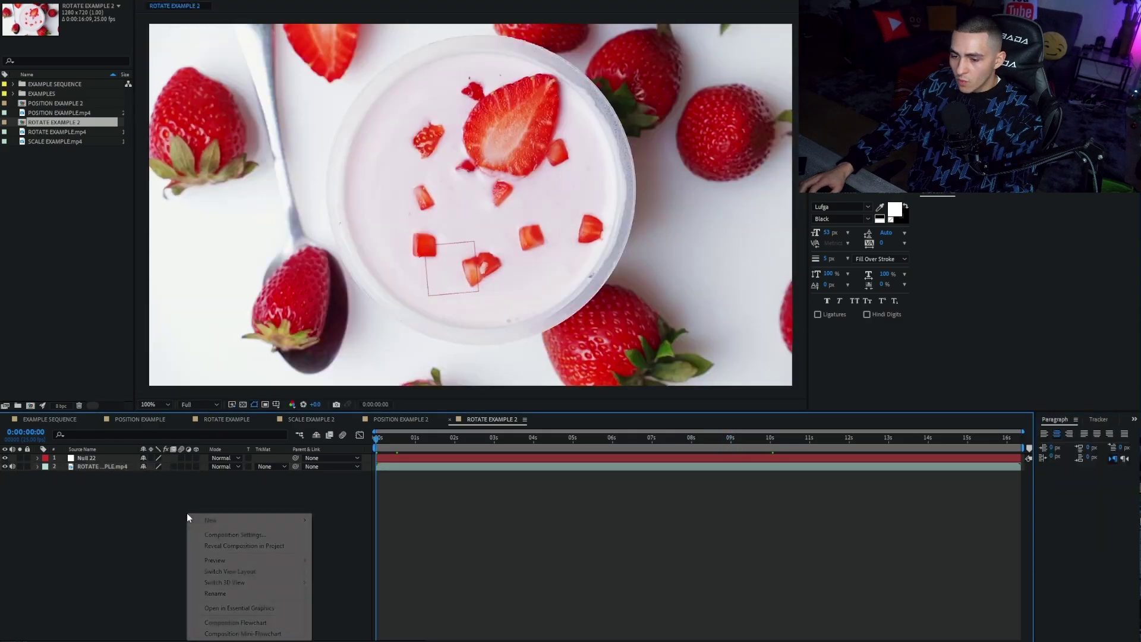
{"action": "mouse_move", "coordinate": [214, 520]}
{"action": "left_click", "coordinate": [345, 531]}
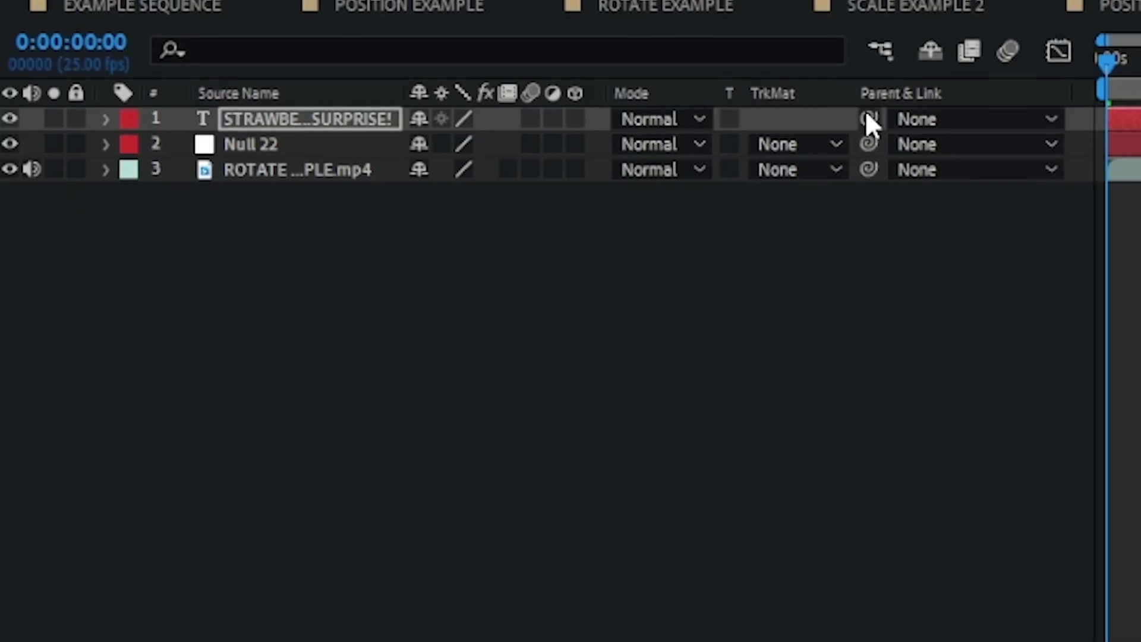
{"action": "left_click_drag", "start_coordinate": [296, 458], "coordinate": [105, 464]}
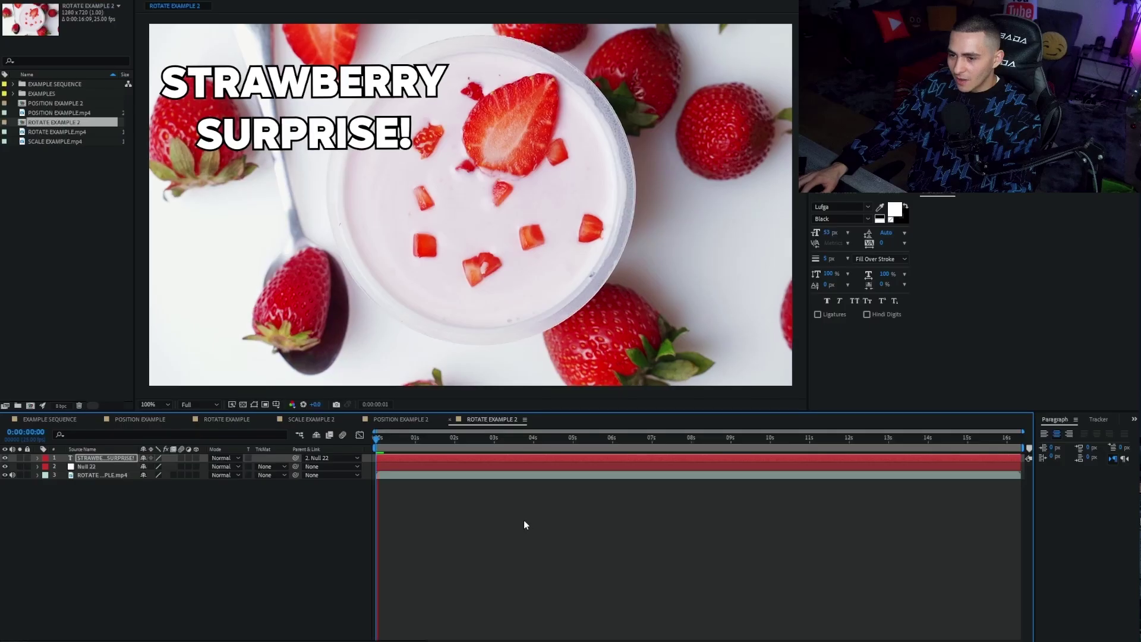
{"action": "key", "text": "space"}
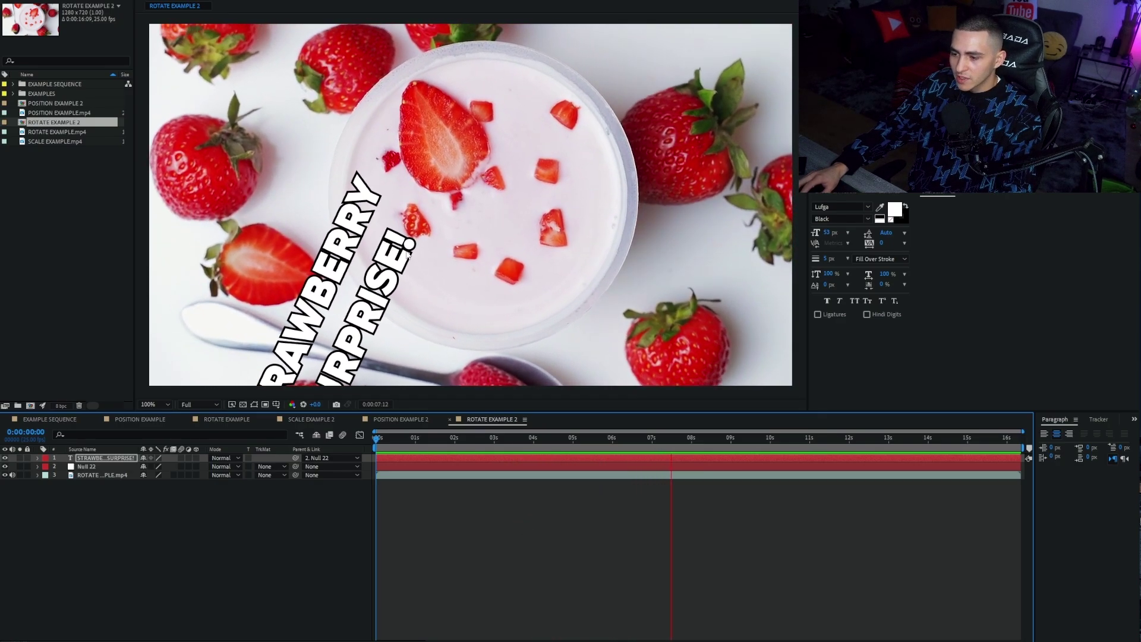
Step: Stop the preview near eight seconds and reveal the strawberry footage's tracking data, zoomed to frames
{"action": "key", "text": "space"}
{"action": "left_click_drag", "start_coordinate": [741, 440], "coordinate": [693, 445]}
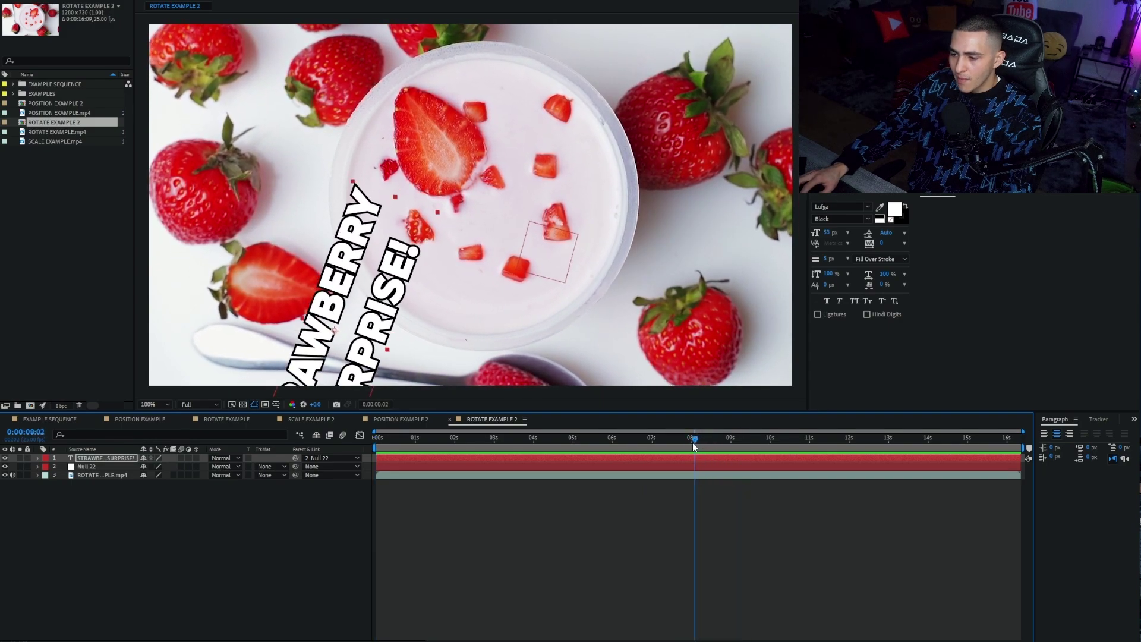
{"action": "left_click_drag", "start_coordinate": [693, 442], "coordinate": [694, 442]}
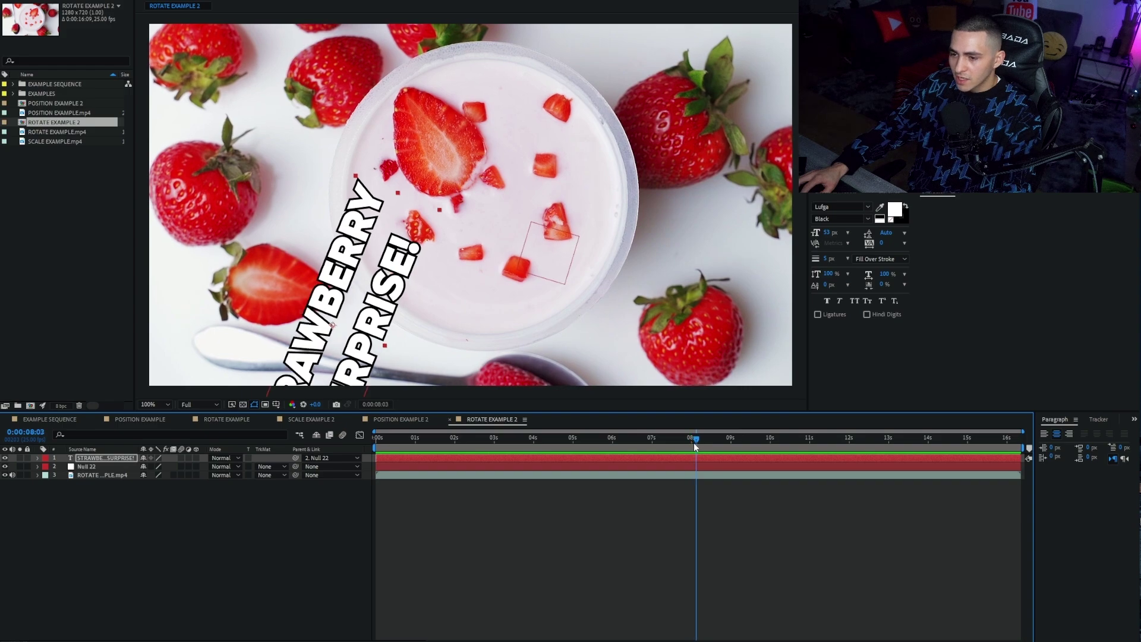
{"action": "left_click", "coordinate": [38, 475]}
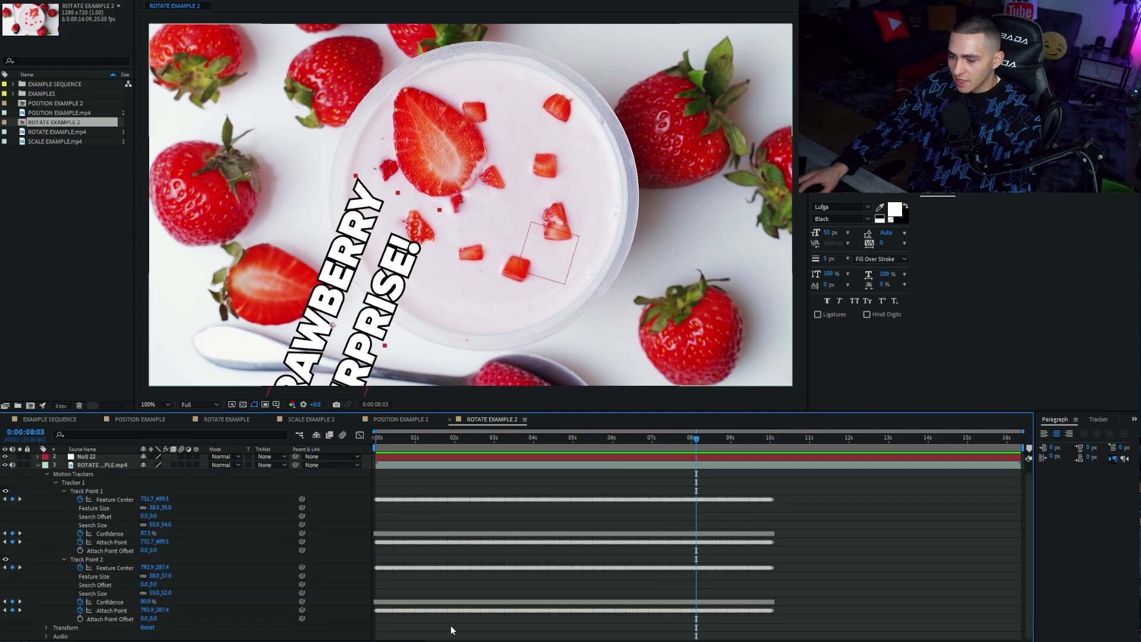
{"action": "key", "text": "="}
{"action": "key", "text": "="}
{"action": "key", "text": "="}
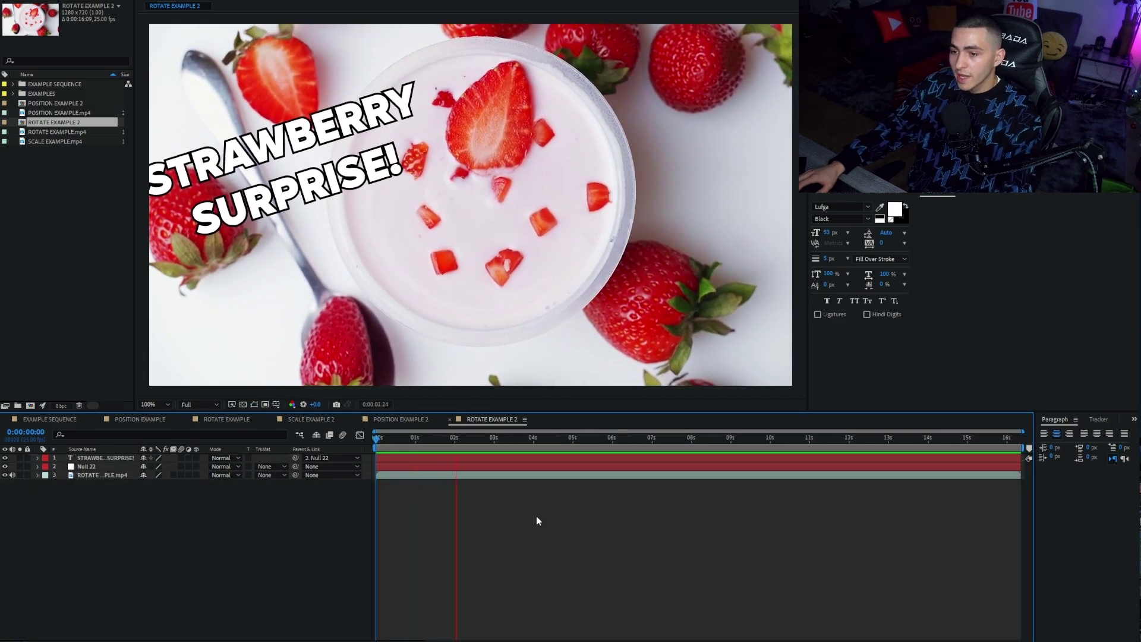
Step: Replay the rotation track preview, stepping through frames, then return to the start
{"action": "key", "text": "space"}
{"action": "key", "text": "space"}
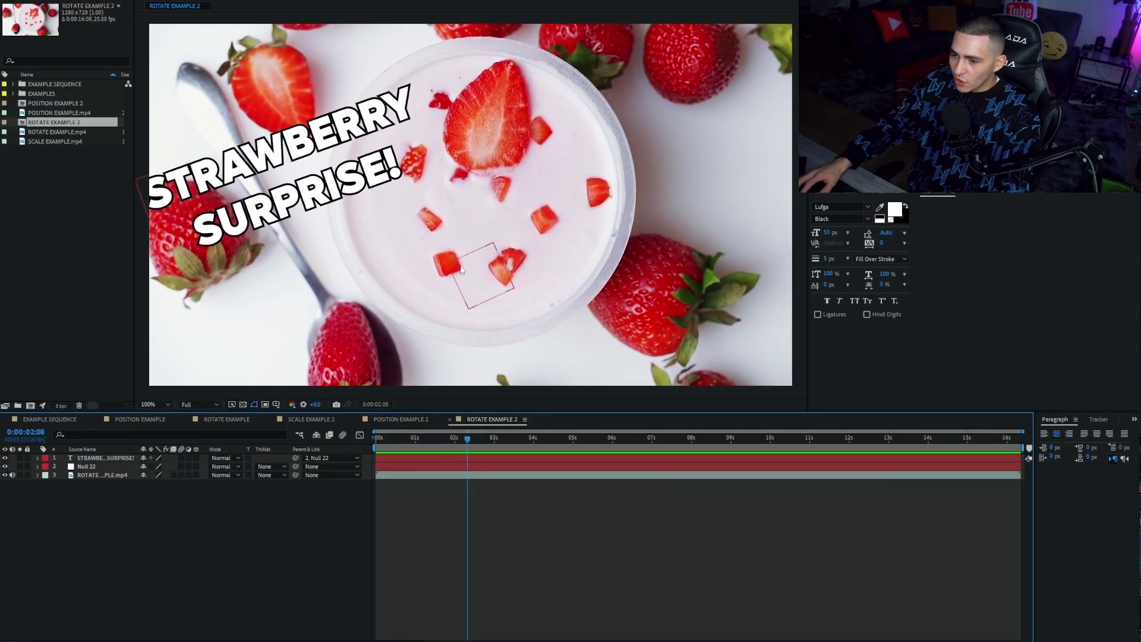
{"action": "key", "text": "Page_Up"}
{"action": "key", "text": "Page_Up"}
{"action": "key", "text": "Page_Up"}
{"action": "key", "text": "Page_Up"}
{"action": "key", "text": "Page_Up"}
{"action": "key", "text": "Page_Up"}
{"action": "key", "text": "Page_Up"}
{"action": "key", "text": "Page_Up"}
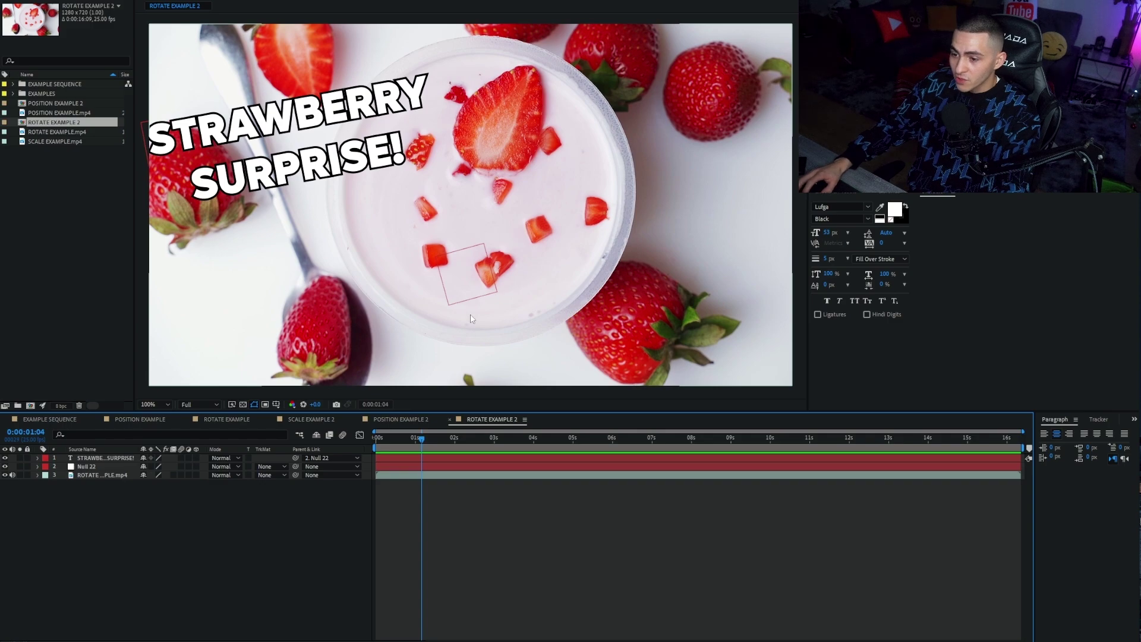
{"action": "key", "text": "space"}
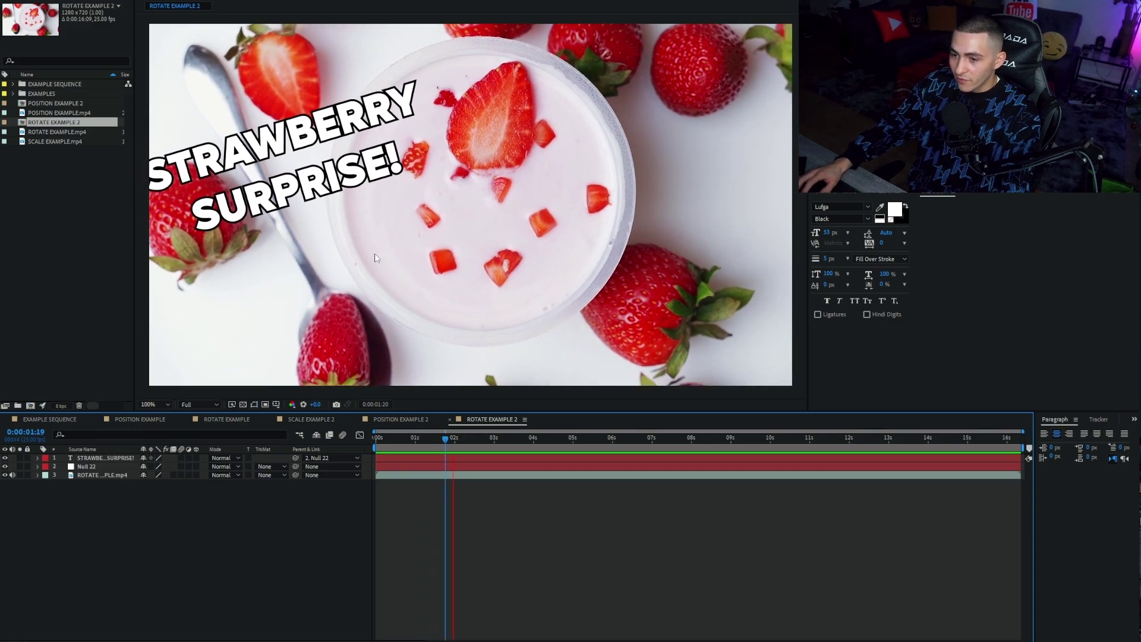
{"action": "left_click_drag", "start_coordinate": [529, 441], "coordinate": [698, 452]}
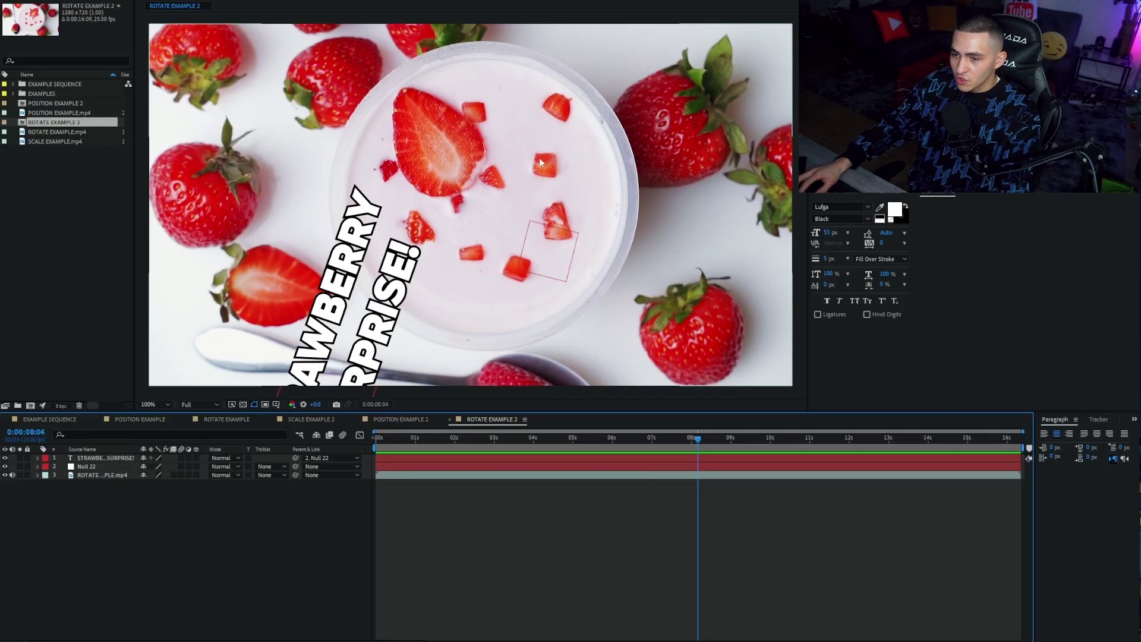
{"action": "key", "text": "Home"}
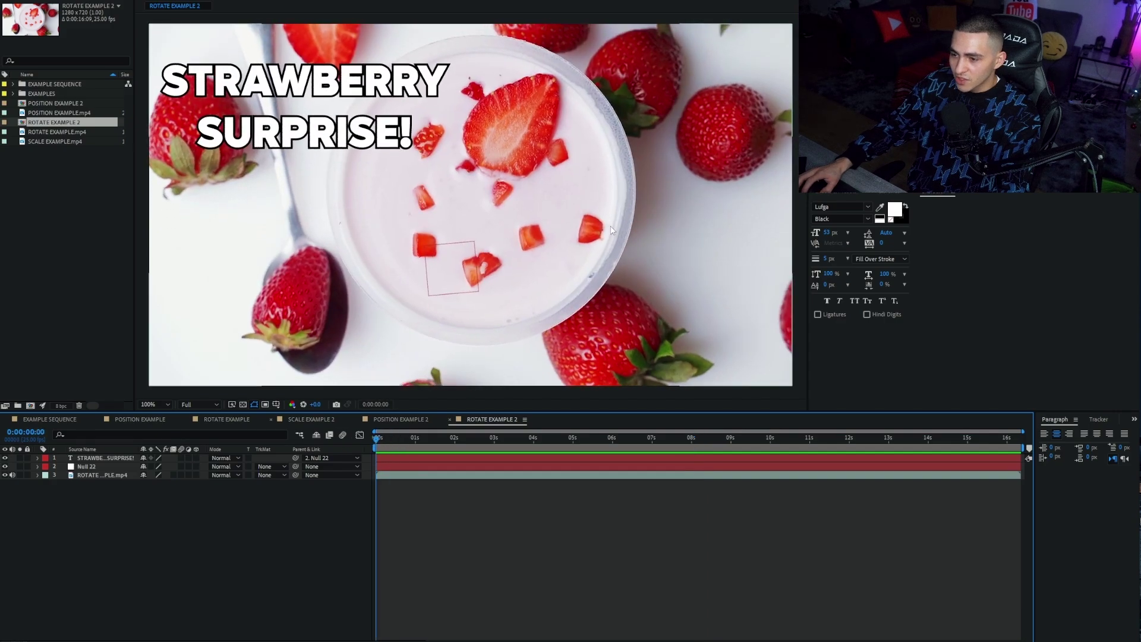
{"action": "left_click", "coordinate": [107, 476]}
{"action": "left_click", "coordinate": [450, 487]}
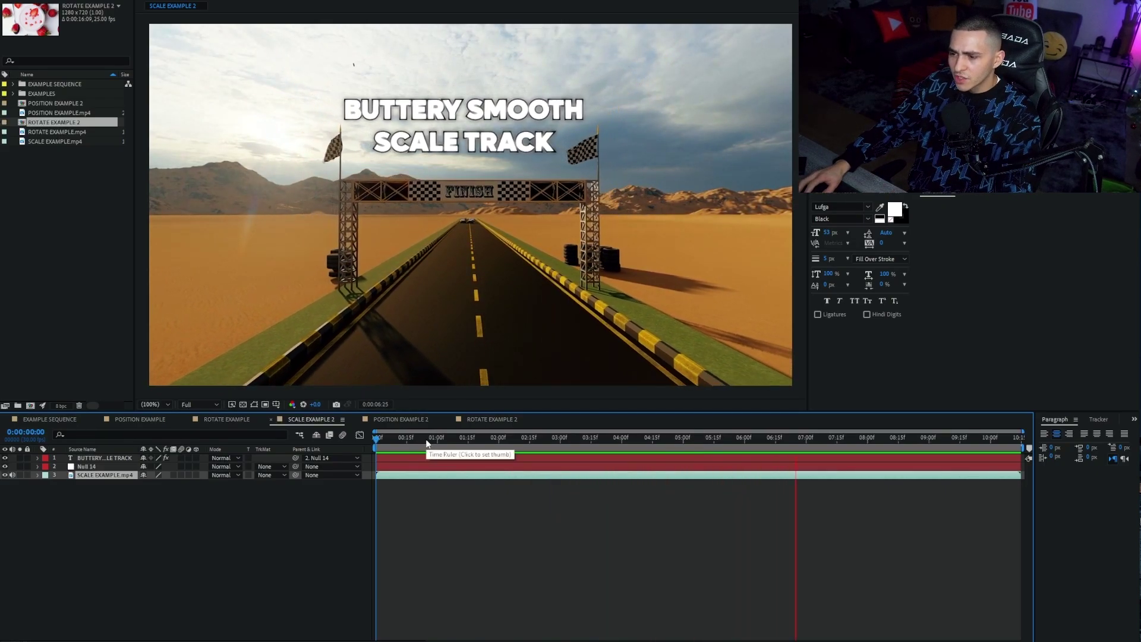
{"action": "key", "text": "space"}
{"action": "key", "text": "space"}
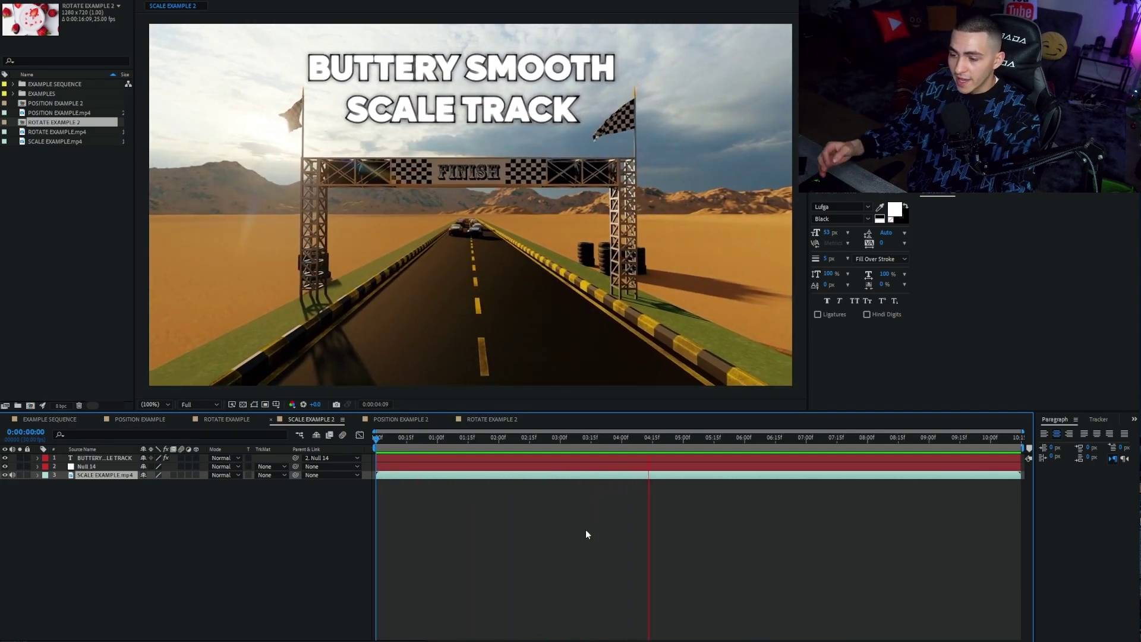
{"action": "key", "text": "space"}
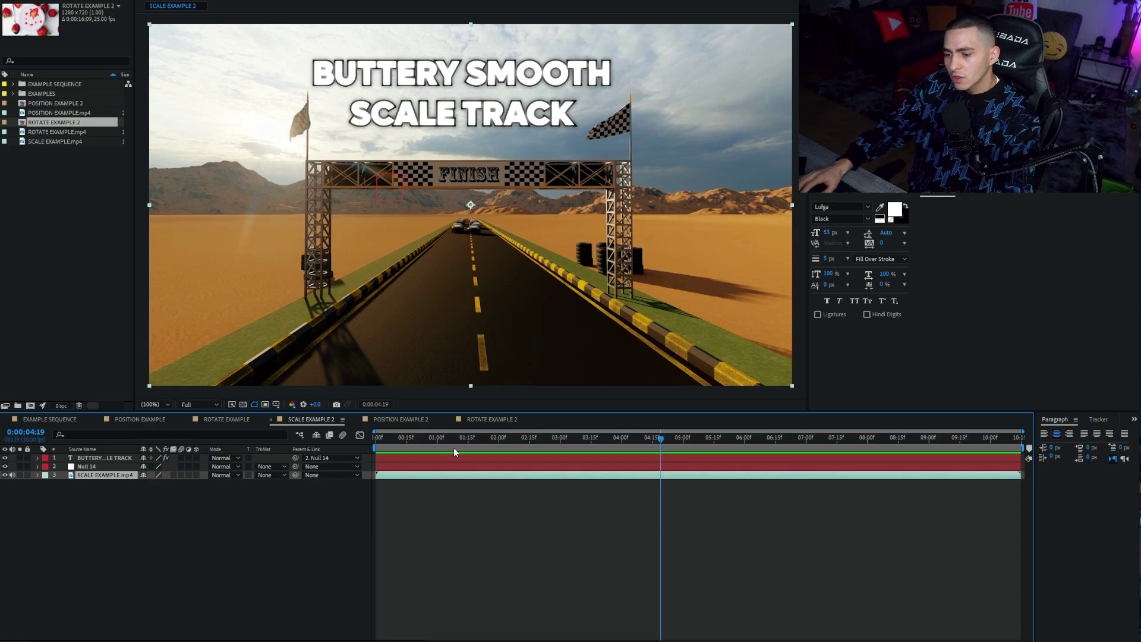
{"action": "left_click_drag", "start_coordinate": [444, 437], "coordinate": [658, 458]}
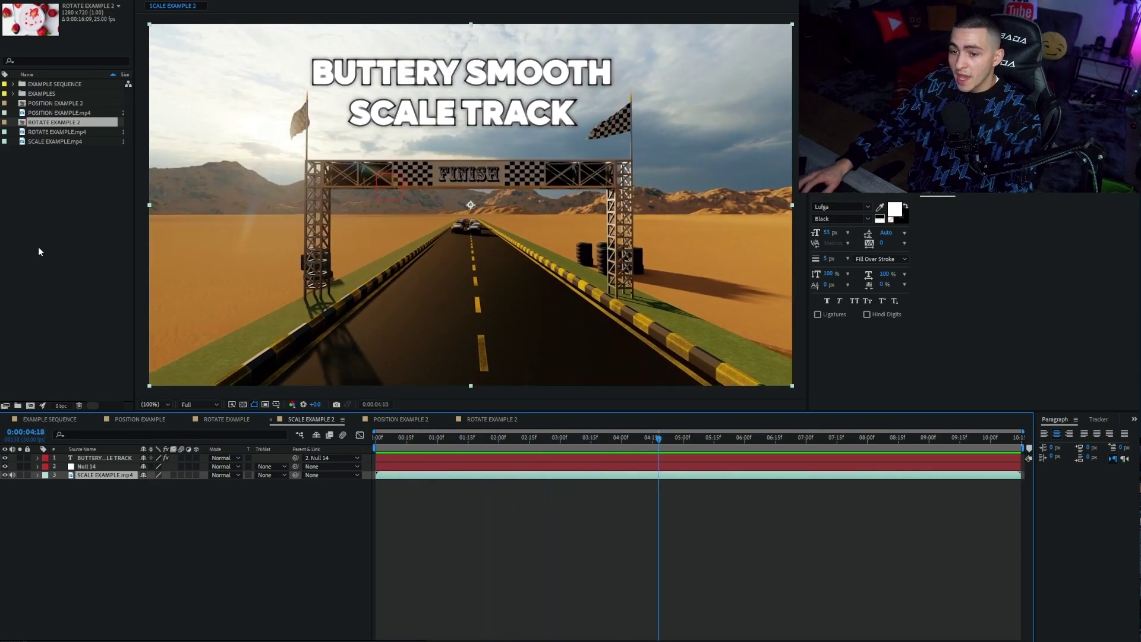
{"action": "left_click", "coordinate": [47, 205]}
Step: Create a composition from SCALE EXAMPLE.mp4 and add a Null Object layer
{"action": "left_click_drag", "start_coordinate": [50, 141], "coordinate": [31, 406]}
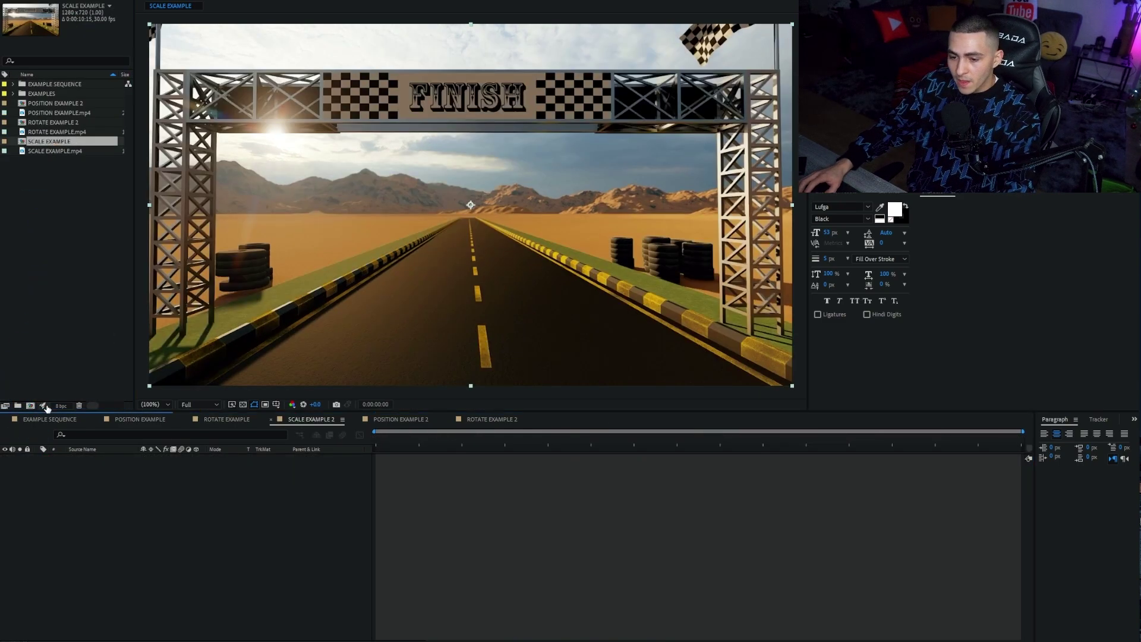
{"action": "right_click", "coordinate": [187, 509]}
{"action": "mouse_move", "coordinate": [202, 516]}
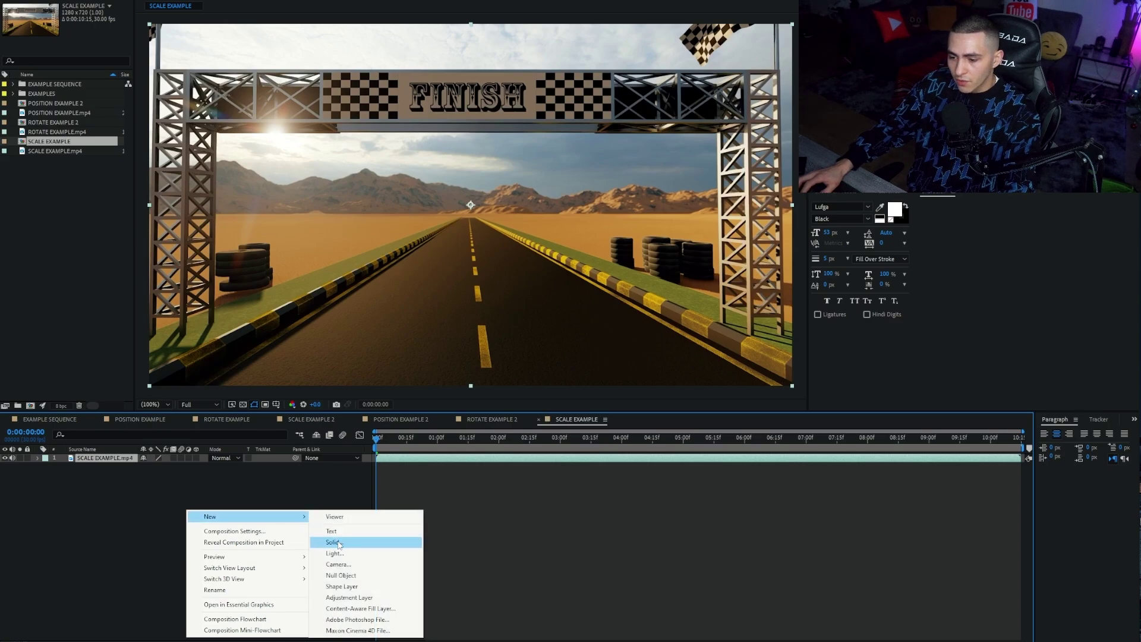
{"action": "left_click", "coordinate": [357, 575]}
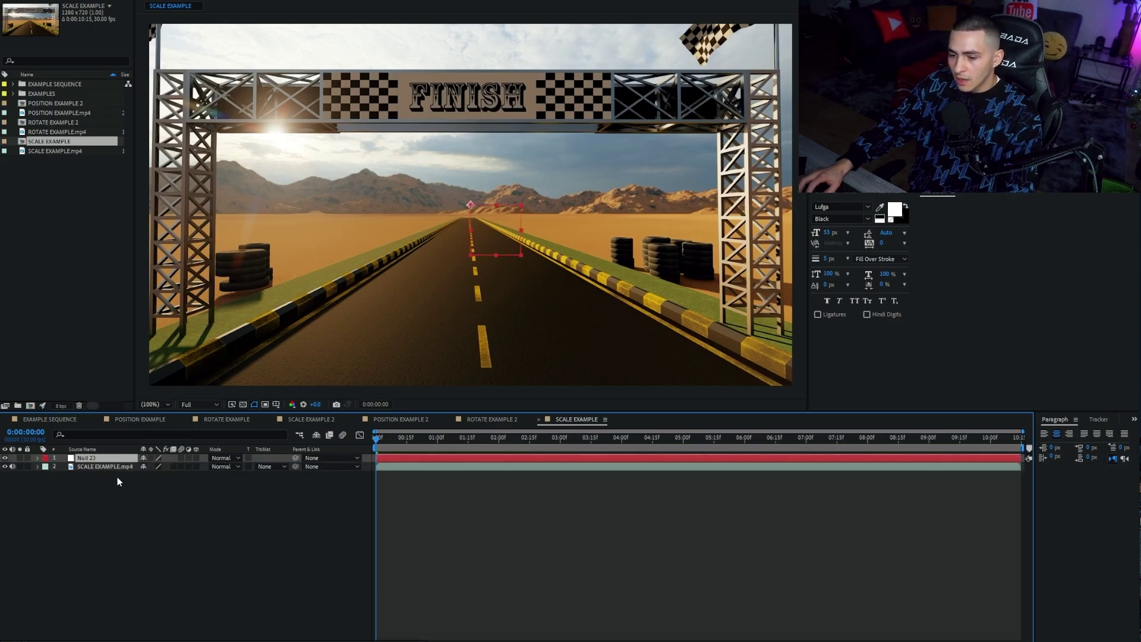
Step: Start a motion track on the footage and place the track points on the gate's crossbar
{"action": "left_click", "coordinate": [100, 468]}
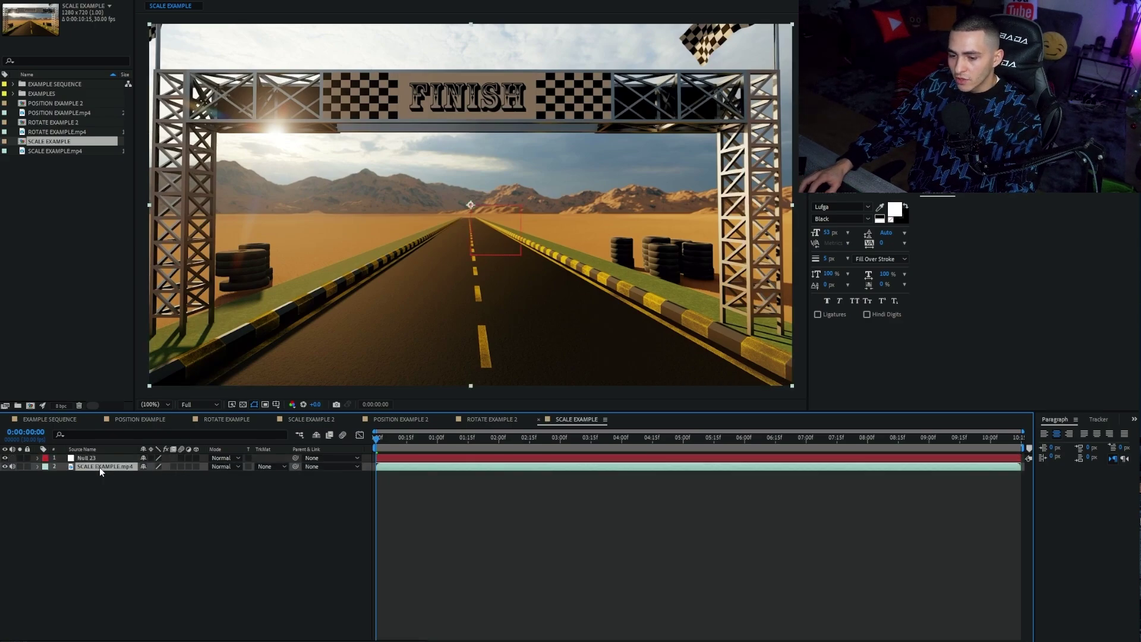
{"action": "left_click", "coordinate": [1100, 420]}
{"action": "left_click", "coordinate": [1063, 447]}
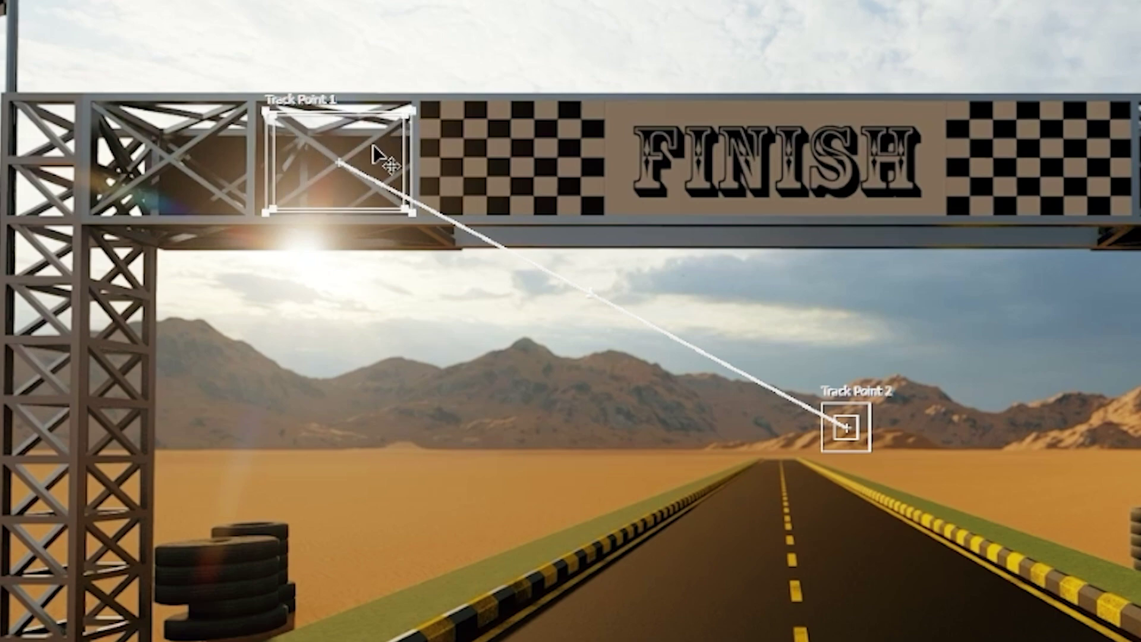
{"action": "left_click_drag", "start_coordinate": [373, 145], "coordinate": [369, 142]}
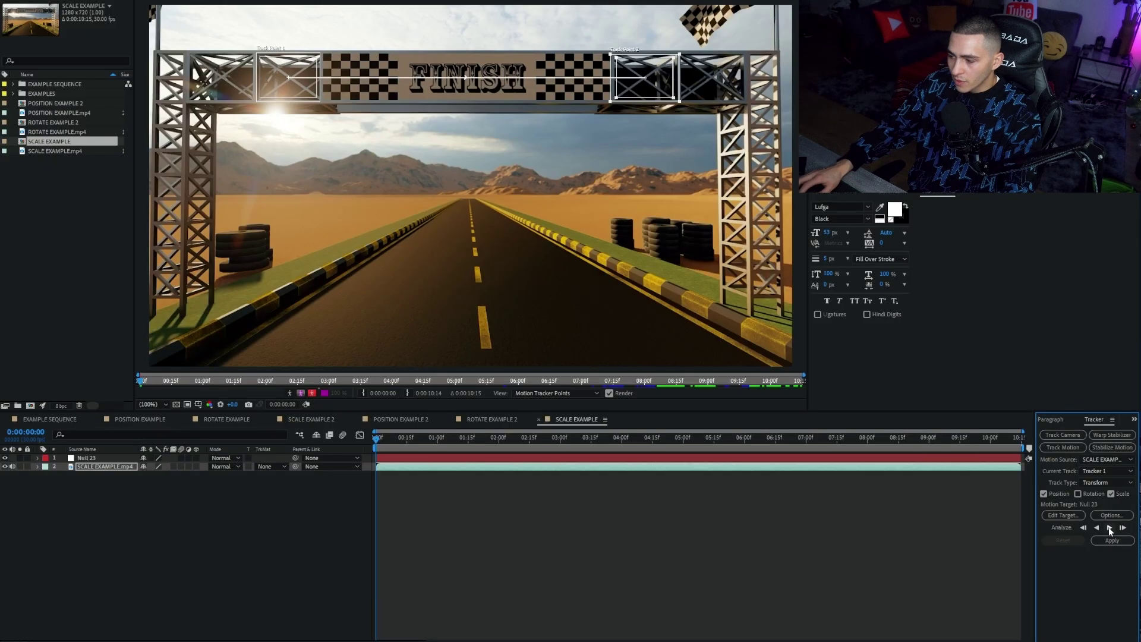
Step: Analyze the two gantry track points forward and apply them to Null 23 in X and Y
{"action": "left_click", "coordinate": [1109, 528]}
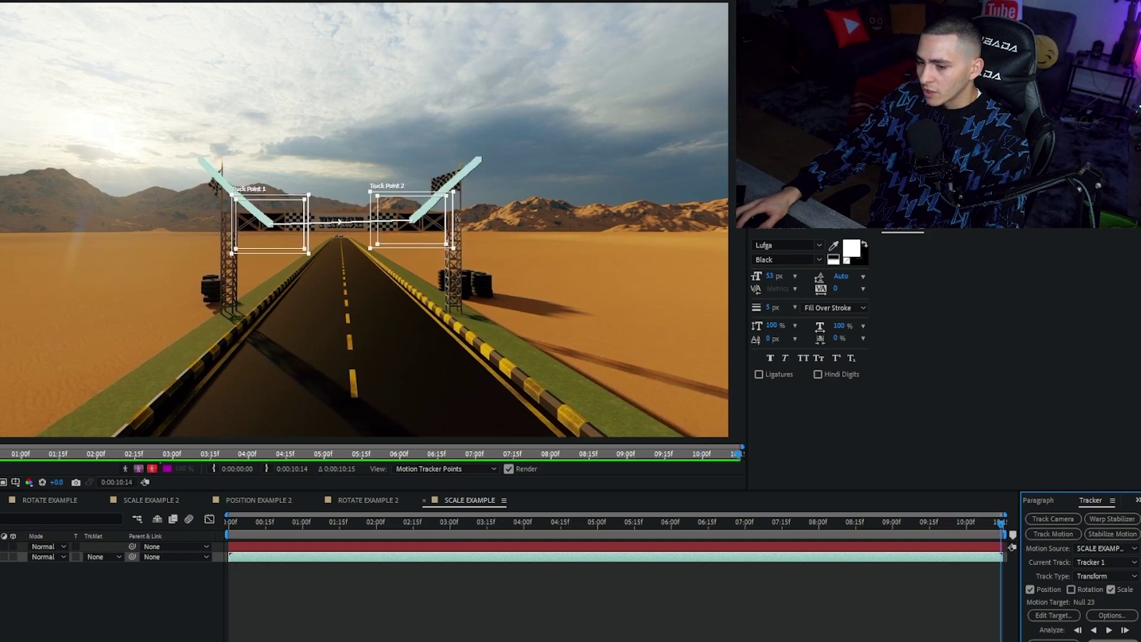
{"action": "left_click", "coordinate": [1116, 641]}
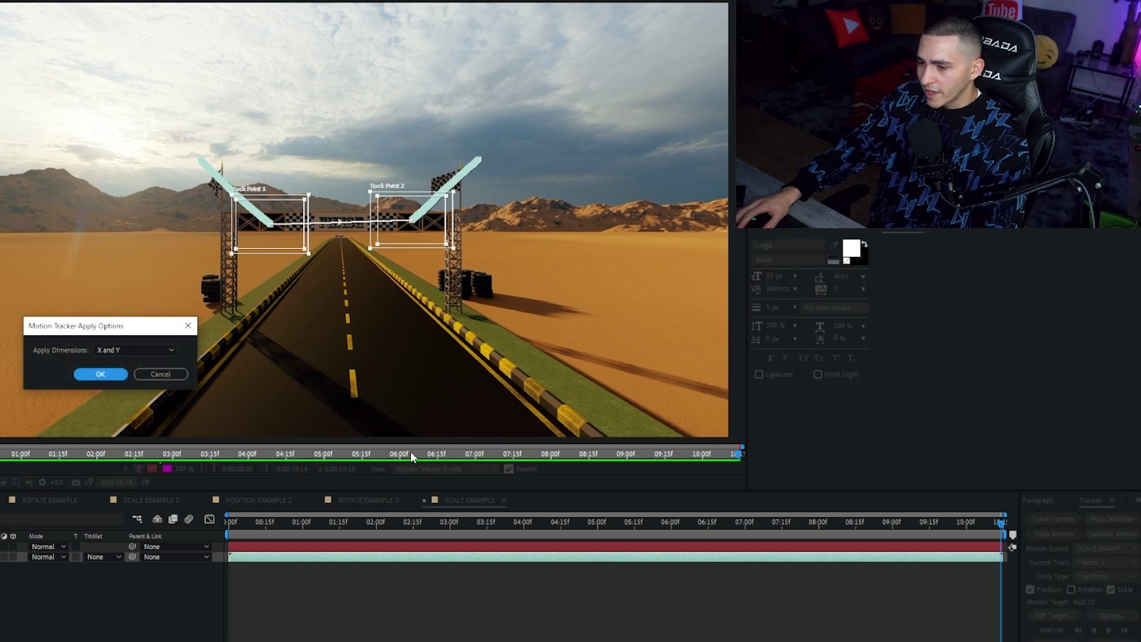
{"action": "left_click", "coordinate": [99, 373]}
{"action": "key", "text": "Home"}
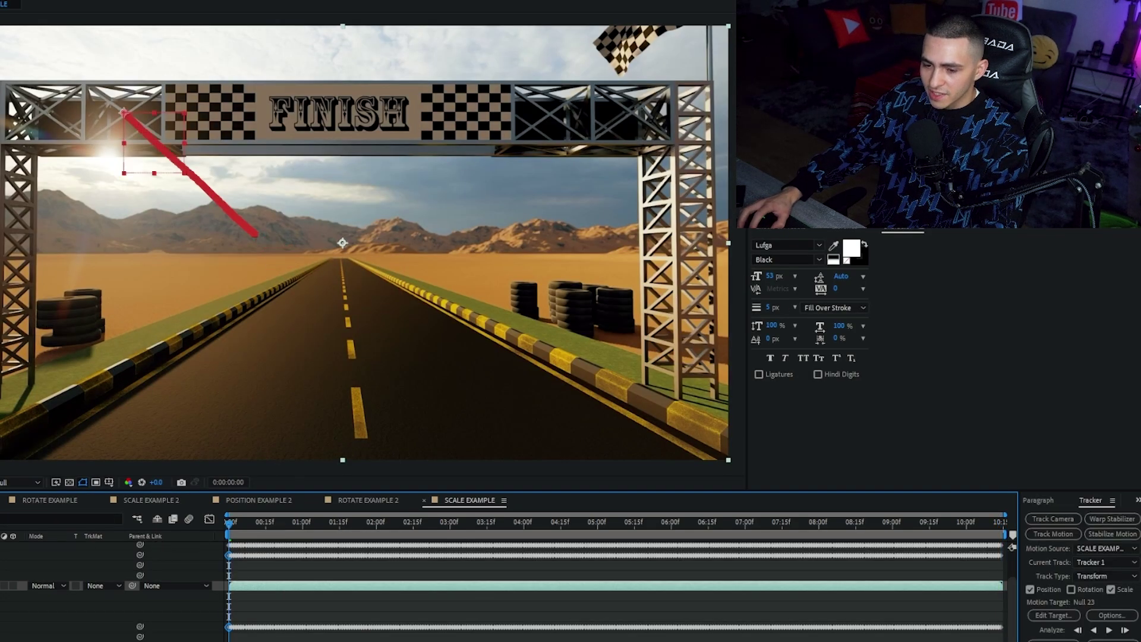
{"action": "key", "text": "u"}
{"action": "left_click", "coordinate": [277, 586]}
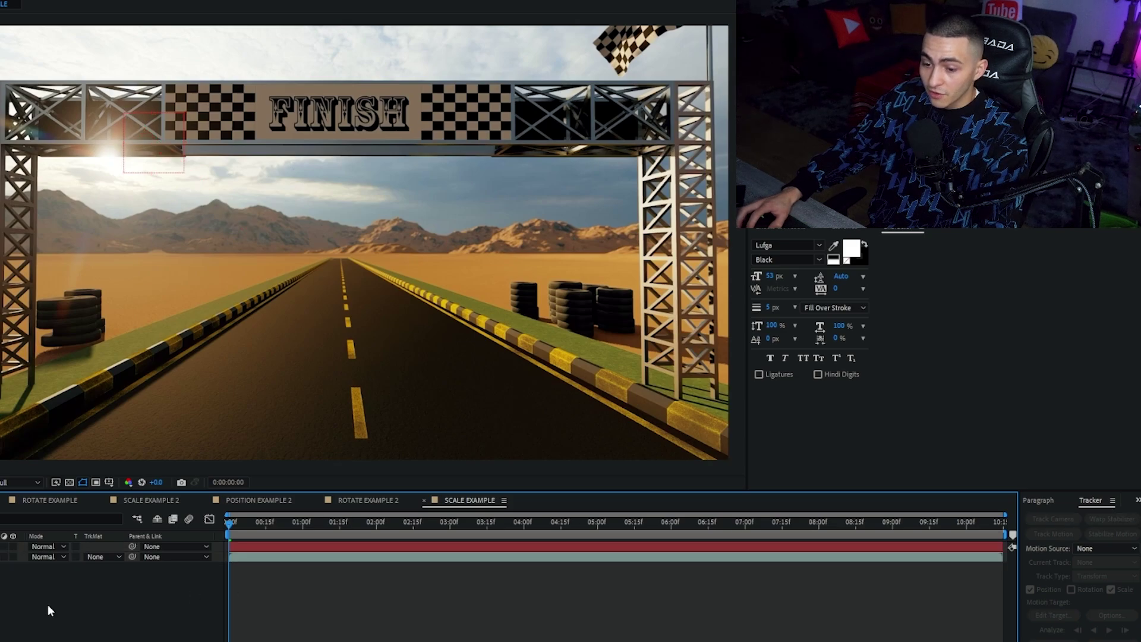
Step: Add a 'HI THERE ;) DIDNT SEE ME DID YOU' text layer, scaled down above the finish gate
{"action": "left_click_drag", "start_coordinate": [234, 522], "coordinate": [629, 523]}
{"action": "key", "text": "ctrl+t"}
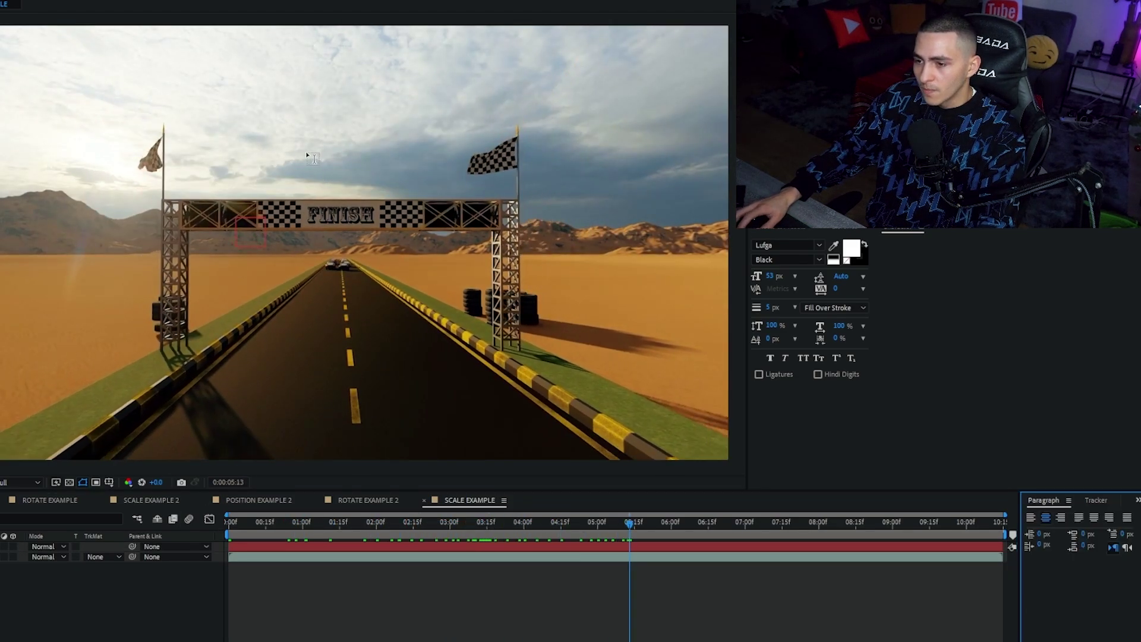
{"action": "left_click", "coordinate": [299, 143]}
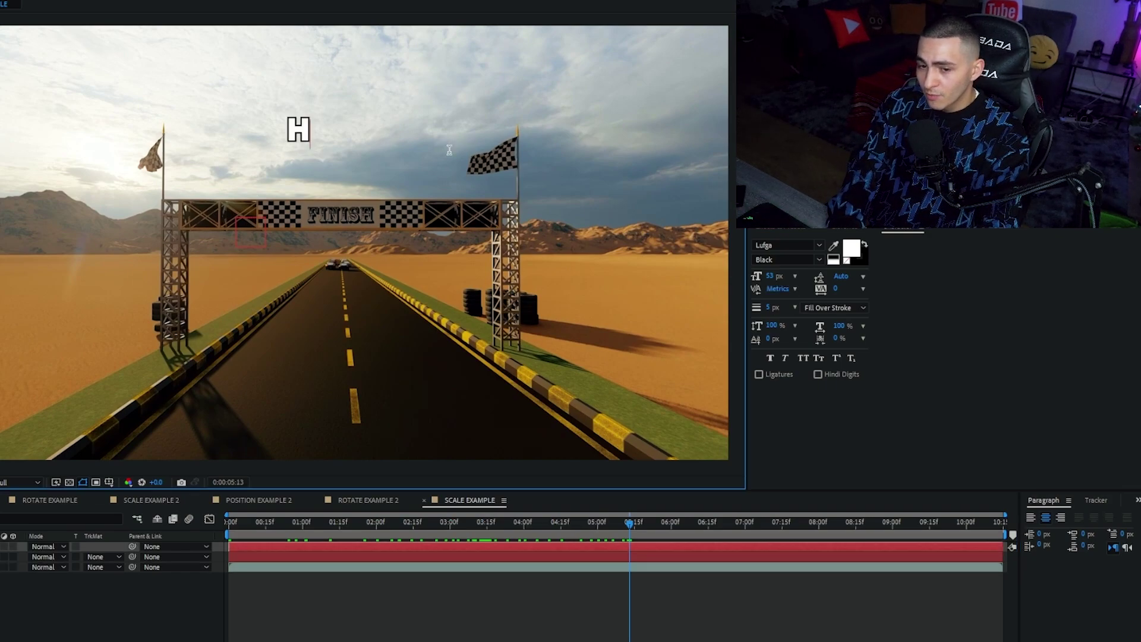
{"action": "type", "text": "HI THERE ;) "}
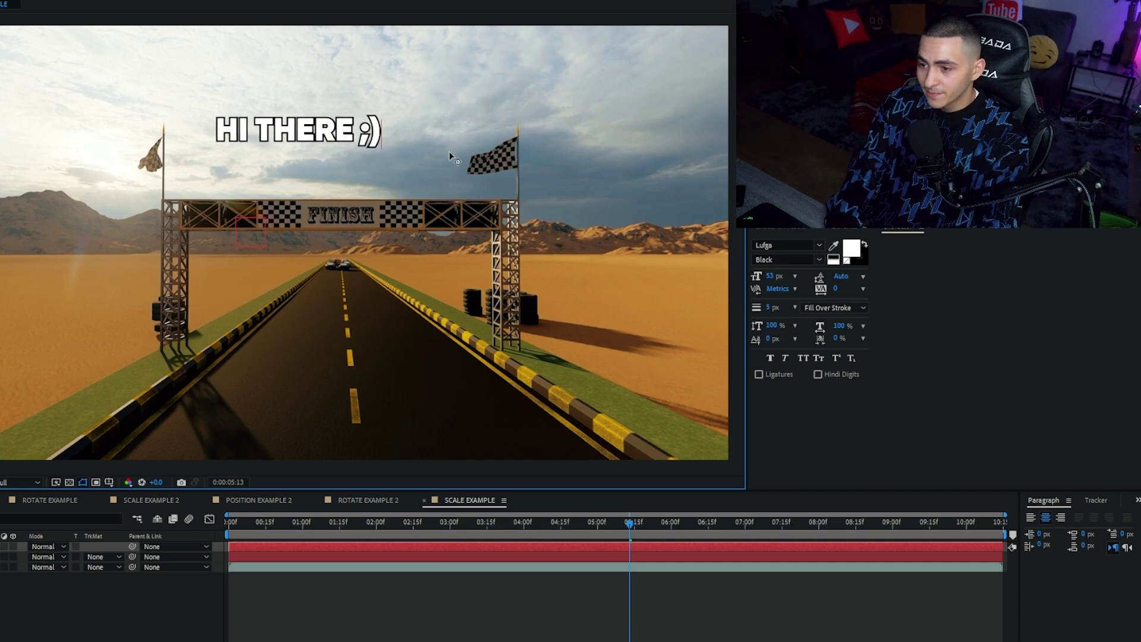
{"action": "type", "text": "DIDNT SEE ME DID YOU"}
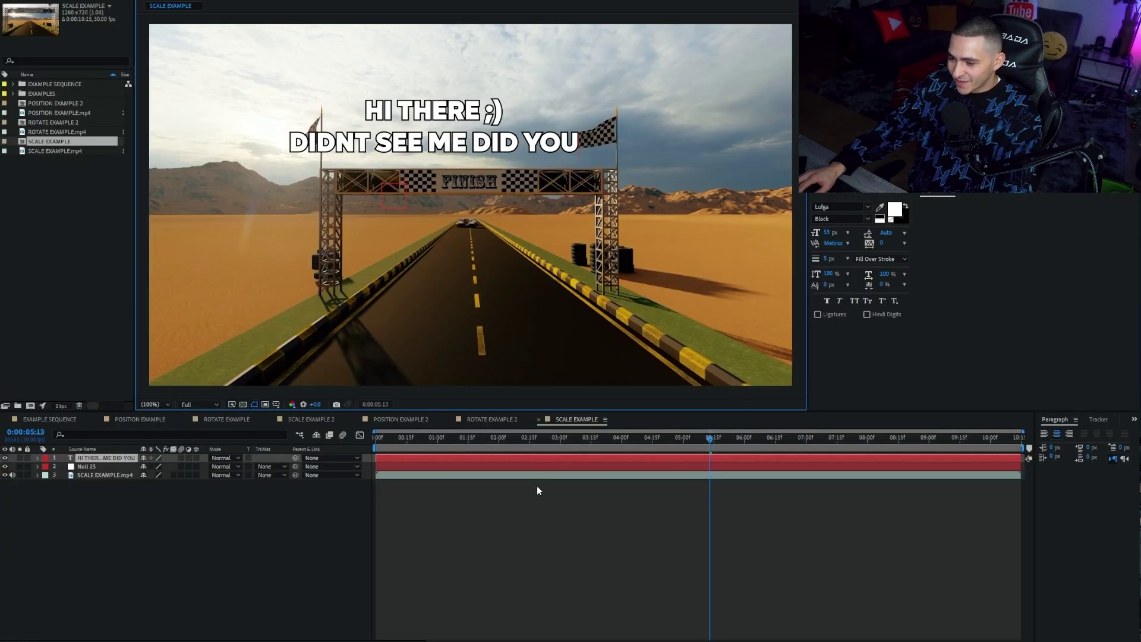
{"action": "left_click", "coordinate": [450, 542]}
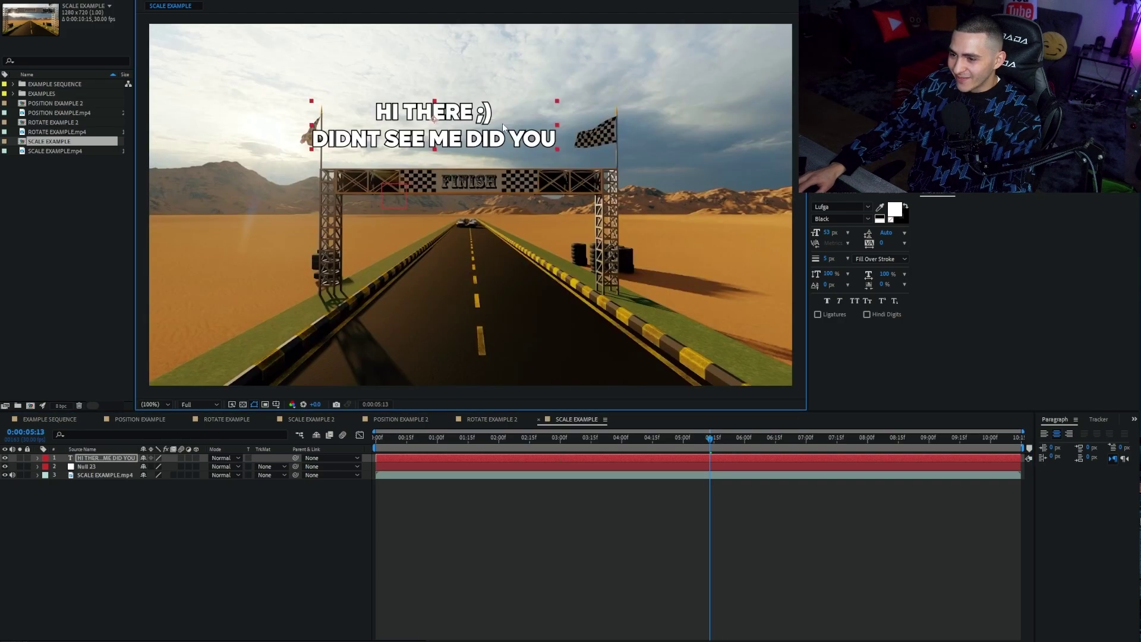
{"action": "left_click_drag", "start_coordinate": [558, 103], "coordinate": [530, 116]}
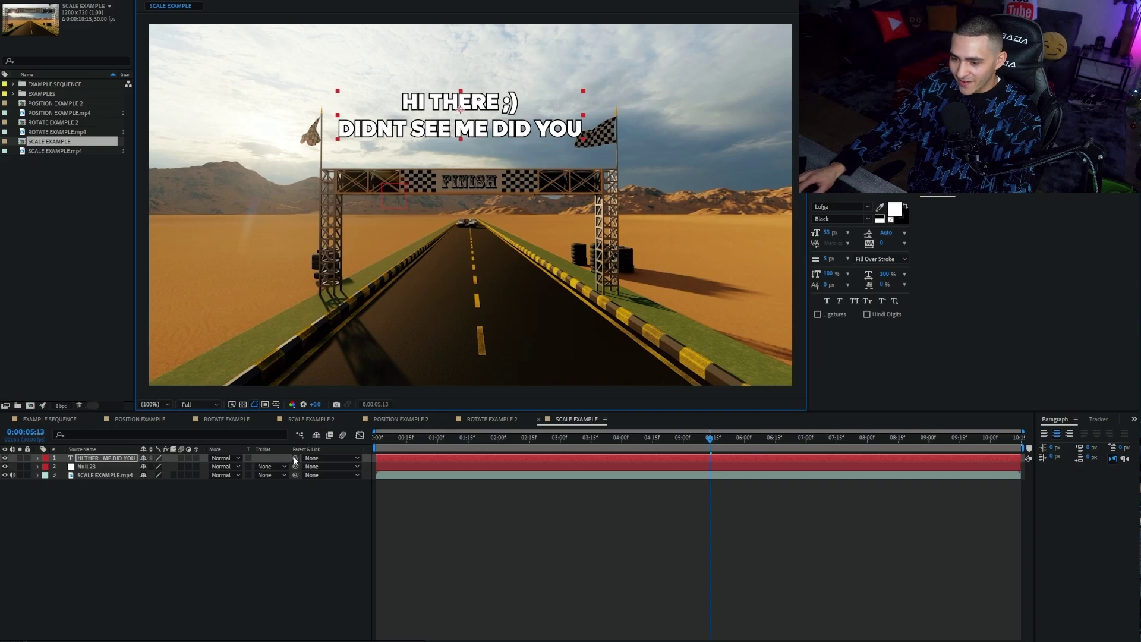
Step: Parent the text layer to Null 23 and preview the tracked result from the start
{"action": "left_click_drag", "start_coordinate": [294, 457], "coordinate": [101, 464]}
{"action": "key", "text": "Home"}
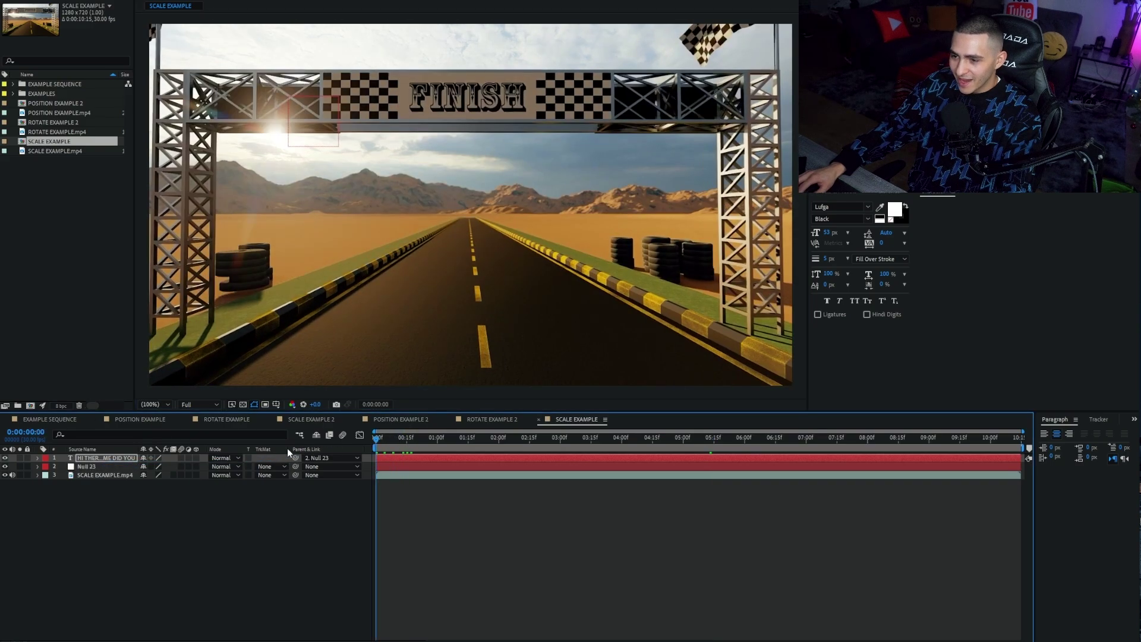
{"action": "left_click", "coordinate": [509, 531]}
{"action": "key", "text": "space"}
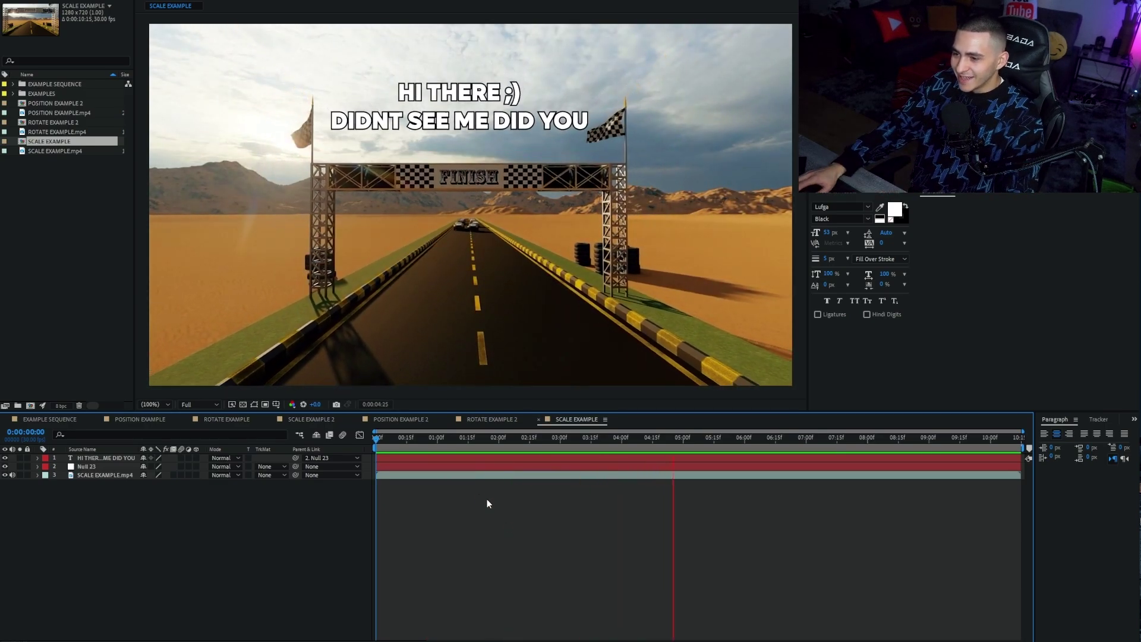
{"action": "key", "text": "space"}
{"action": "key", "text": "space"}
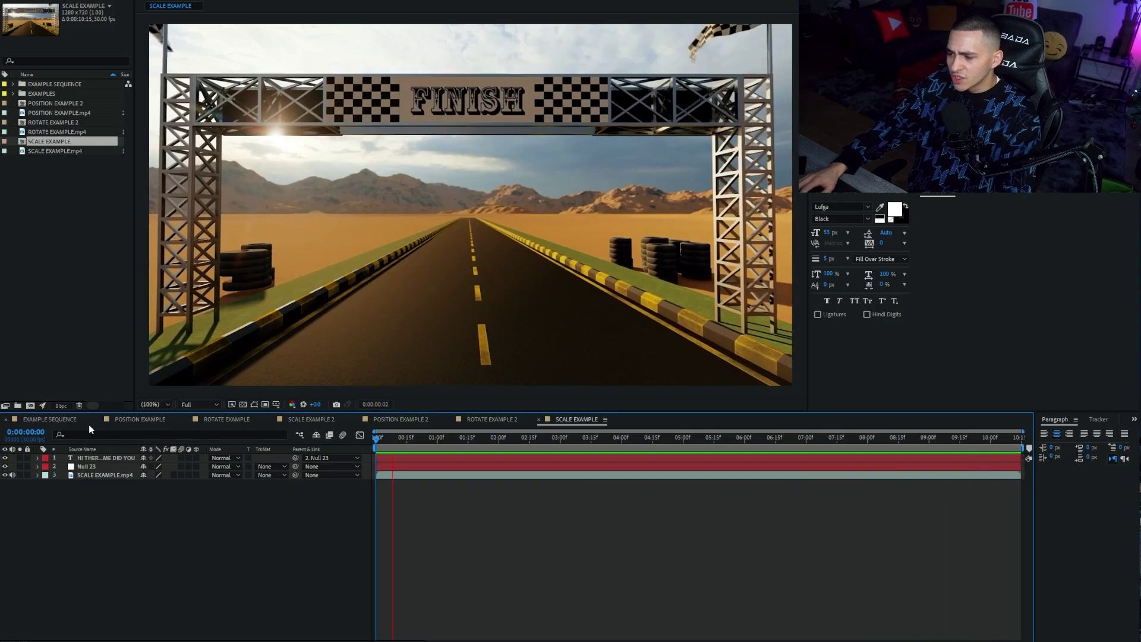
Step: Preview the EXAMPLE SEQUENCE comp, jump to the Track #3 example, then scrub back to Track #1
{"action": "left_click", "coordinate": [67, 420]}
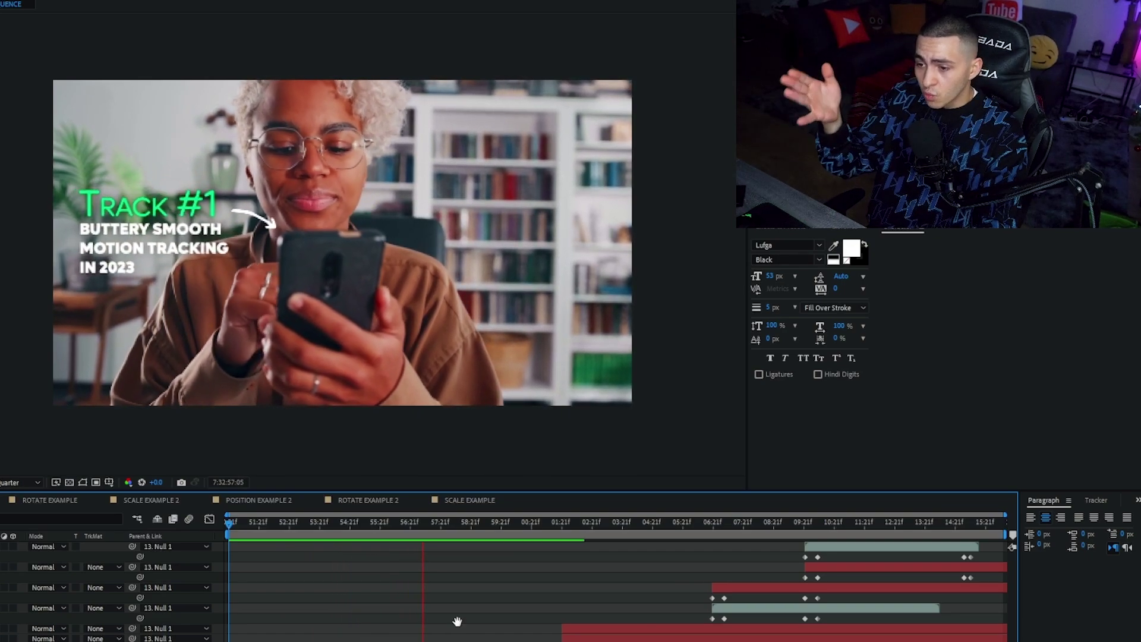
{"action": "key", "text": "space"}
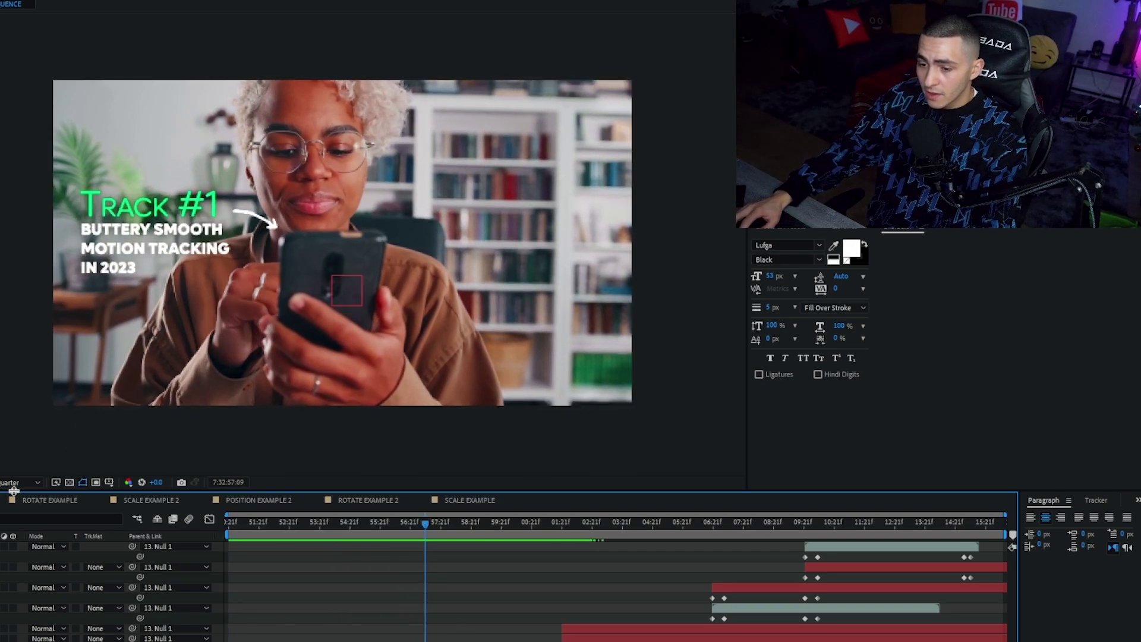
{"action": "key", "text": "space"}
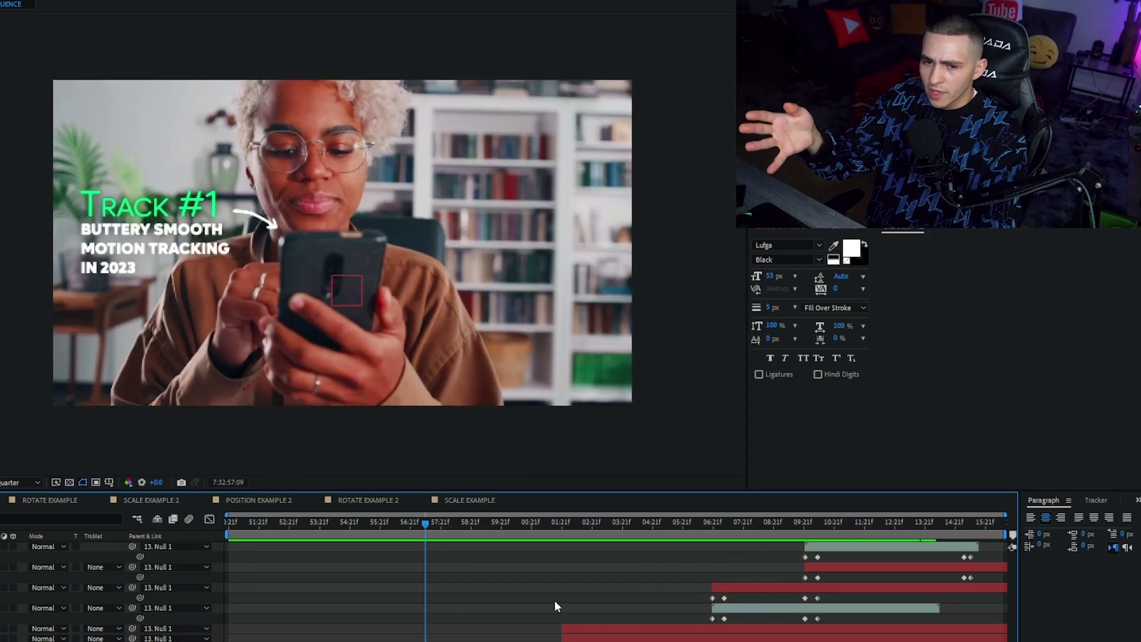
{"action": "left_click", "coordinate": [798, 533]}
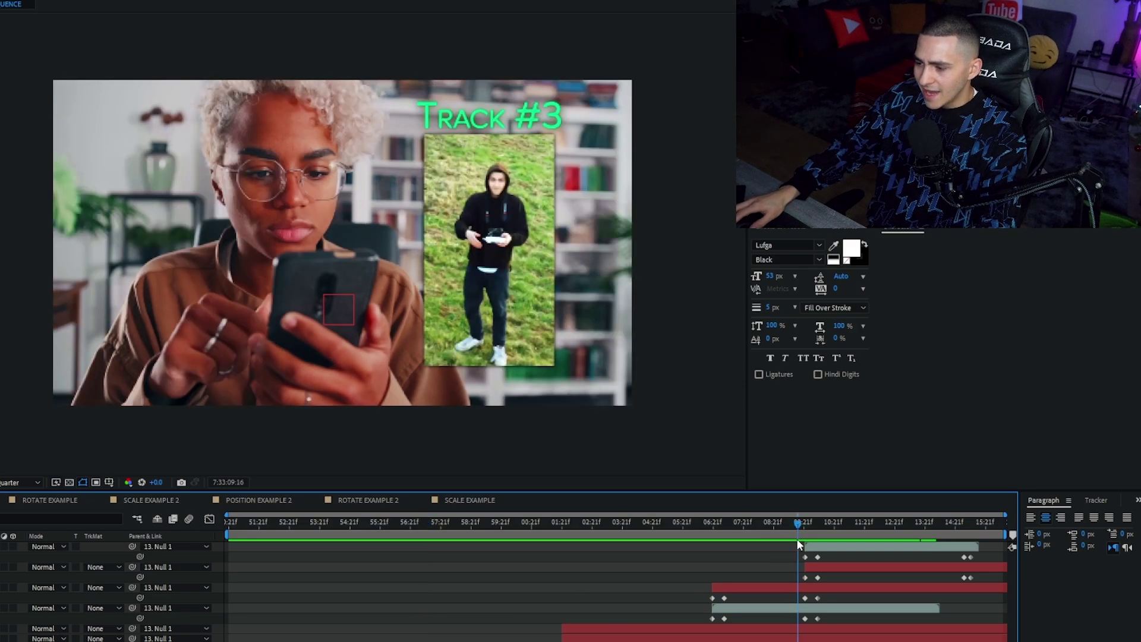
{"action": "key", "text": "space"}
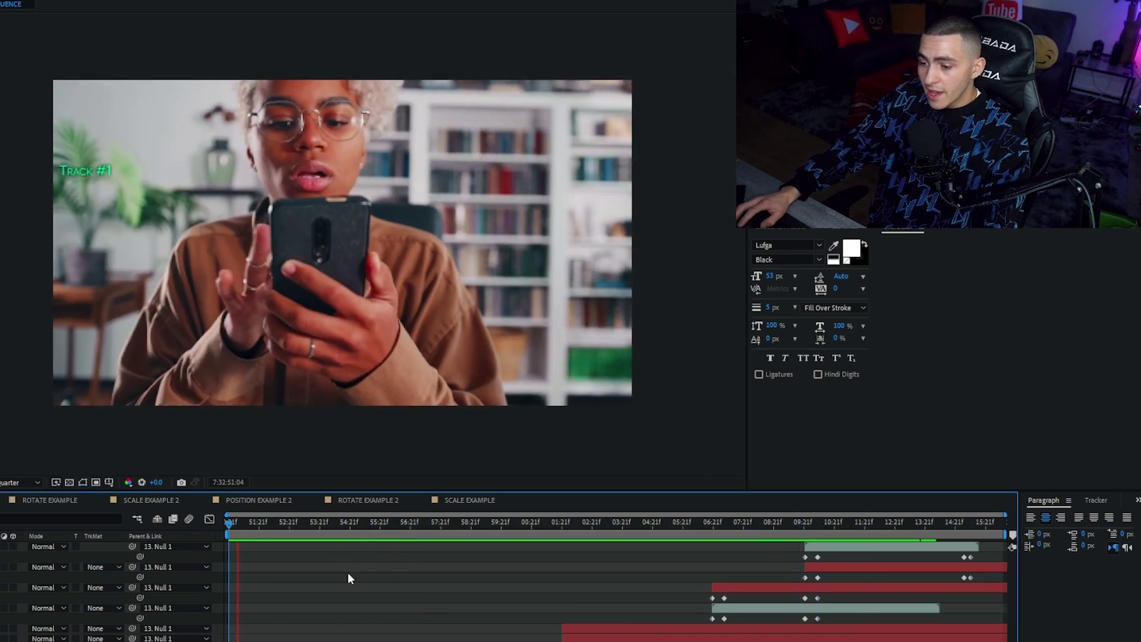
{"action": "key", "text": "space"}
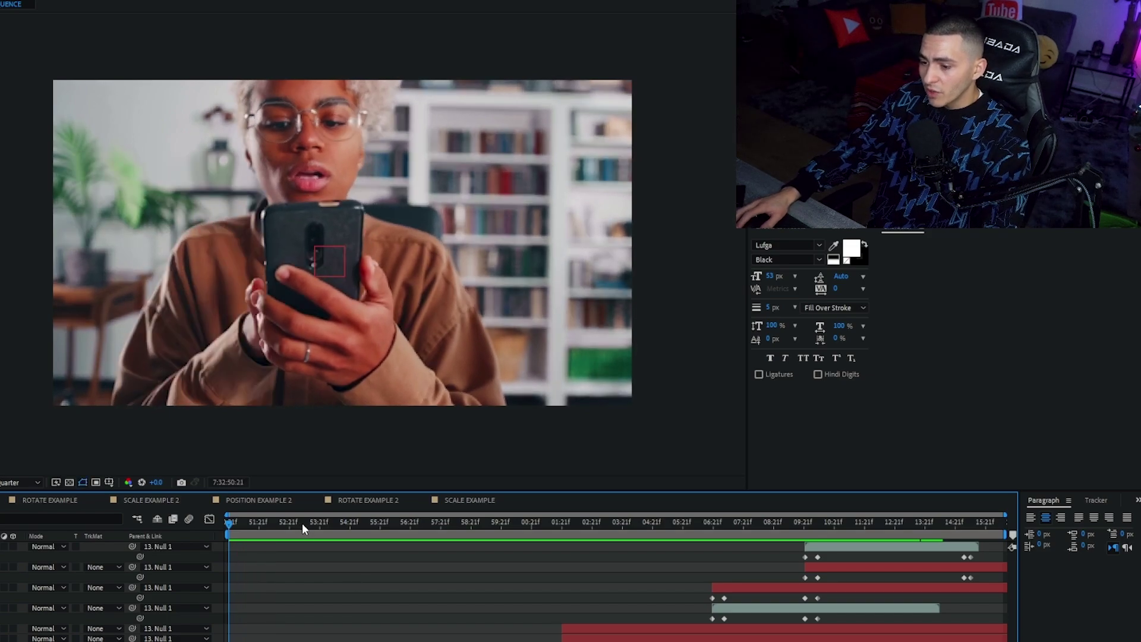
{"action": "left_click_drag", "start_coordinate": [304, 527], "coordinate": [356, 527]}
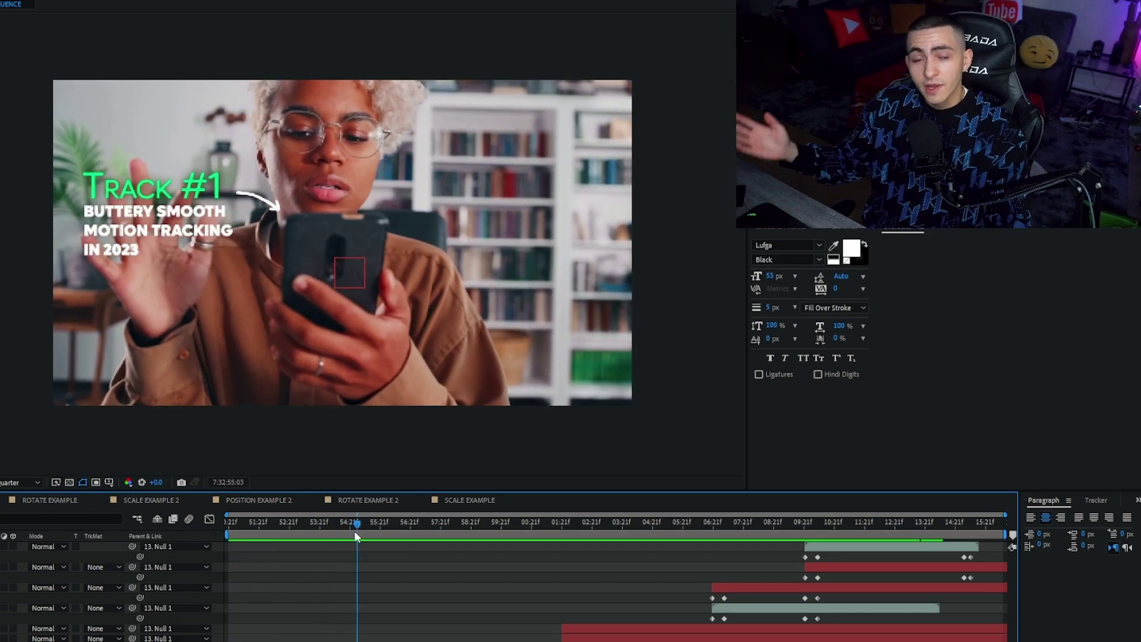